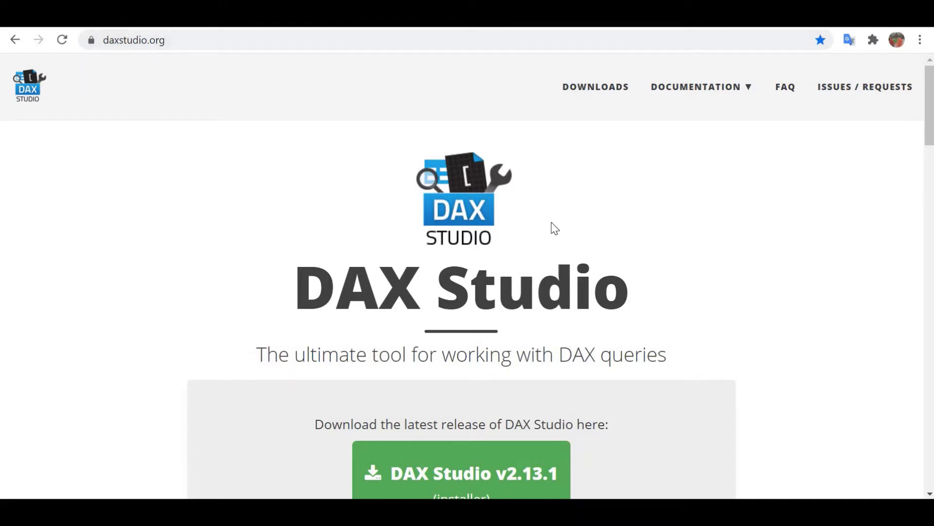
Step: Scroll the daxstudio.org page down to the DAX Studio v2.13.1 installer download
{"action": "scroll", "coordinate": [683, 346], "scroll_direction": "down", "scroll_amount": 3}
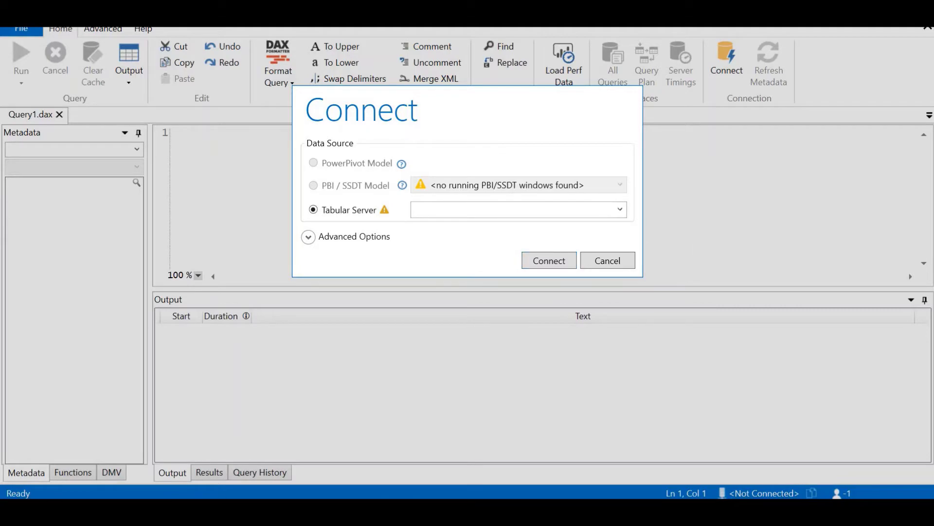
Step: Connect DAX Studio to the open Power BI Desktop file using the PBI / SSDT Model option
{"action": "key", "text": "alt+Tab"}
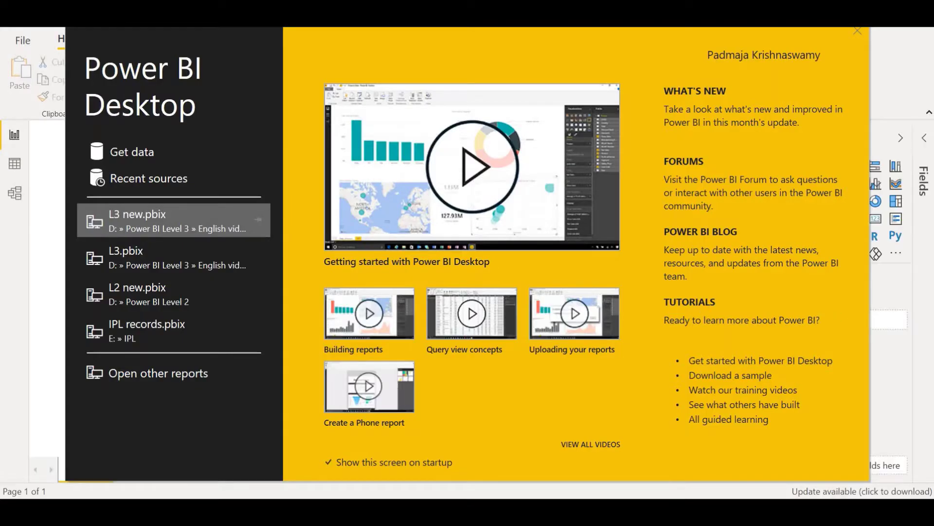
{"action": "key", "text": "alt+Tab"}
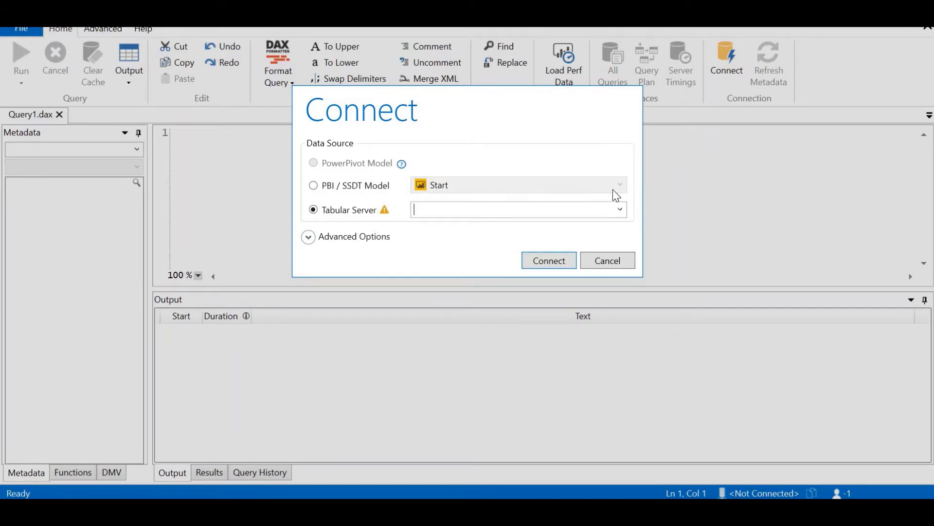
{"action": "left_click", "coordinate": [313, 185]}
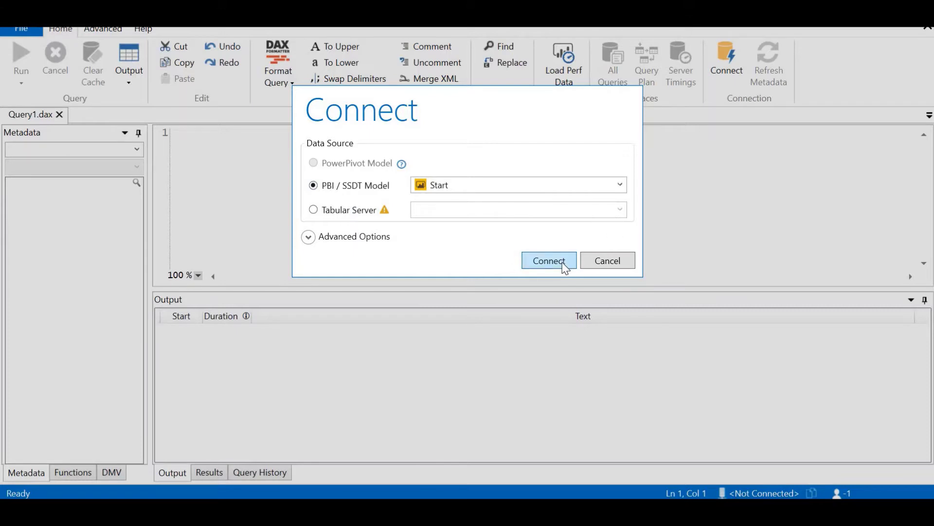
{"action": "left_click", "coordinate": [563, 263]}
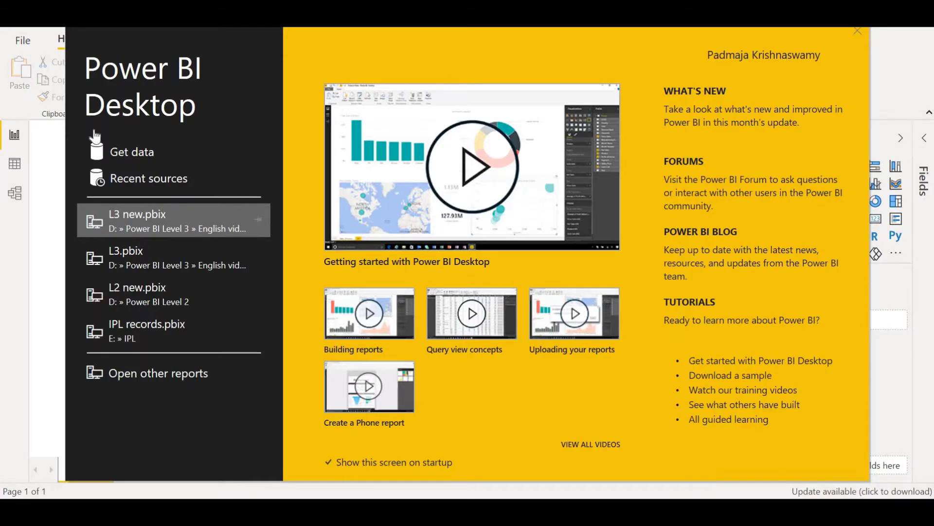
Step: Load the financials table from the Financial Sample Excel workbook into the report
{"action": "left_click", "coordinate": [138, 153]}
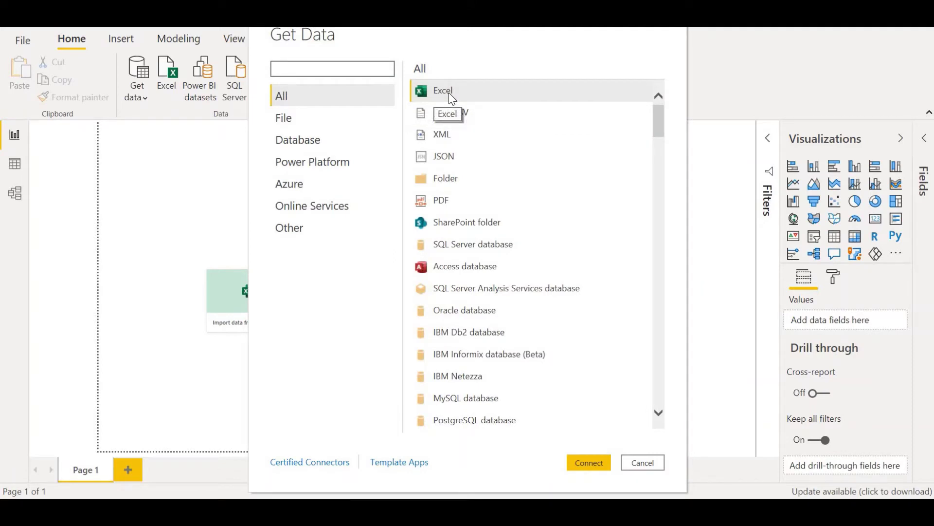
{"action": "left_click", "coordinate": [588, 462]}
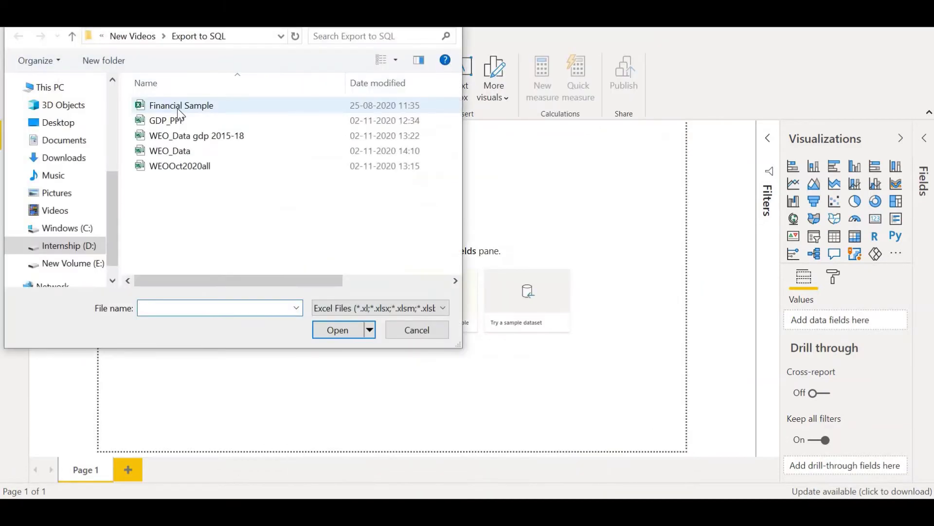
{"action": "left_click", "coordinate": [188, 110]}
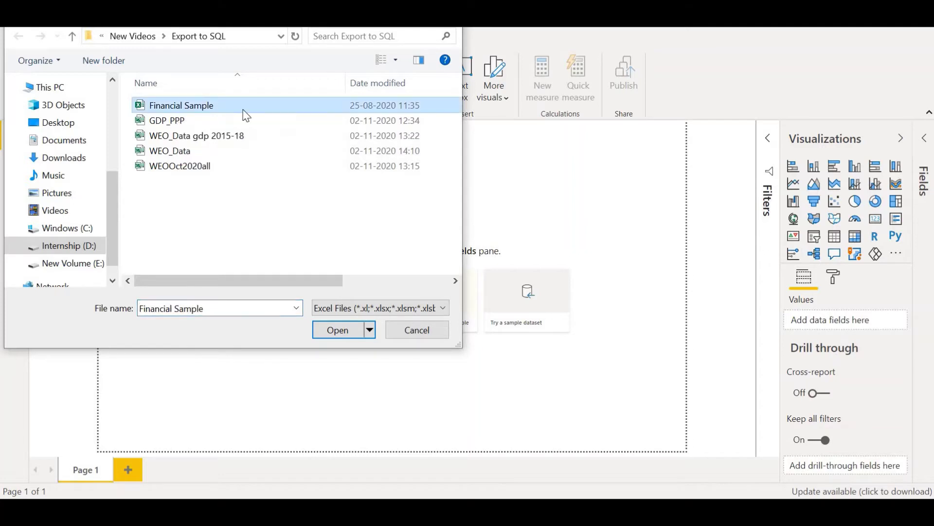
{"action": "left_click", "coordinate": [344, 331]}
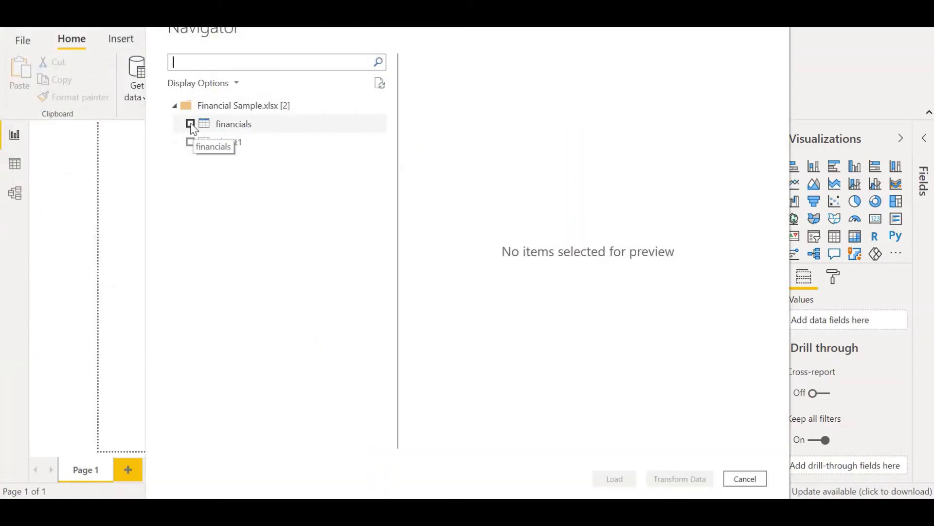
{"action": "left_click", "coordinate": [190, 124]}
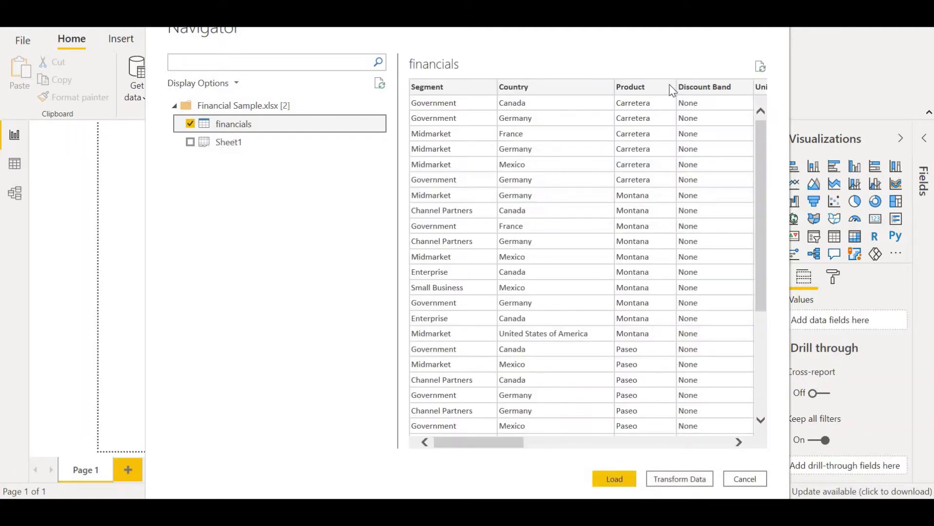
{"action": "left_click_drag", "start_coordinate": [530, 445], "coordinate": [522, 248]}
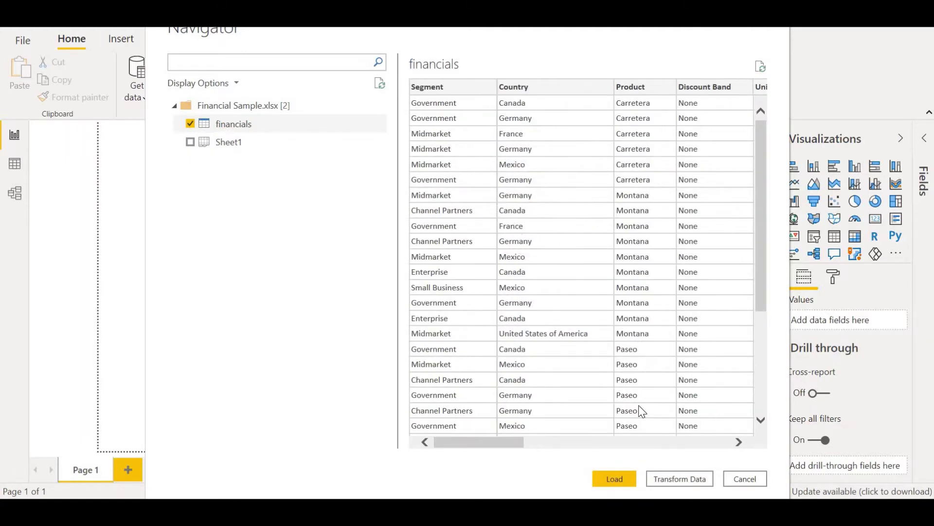
{"action": "left_click", "coordinate": [614, 479]}
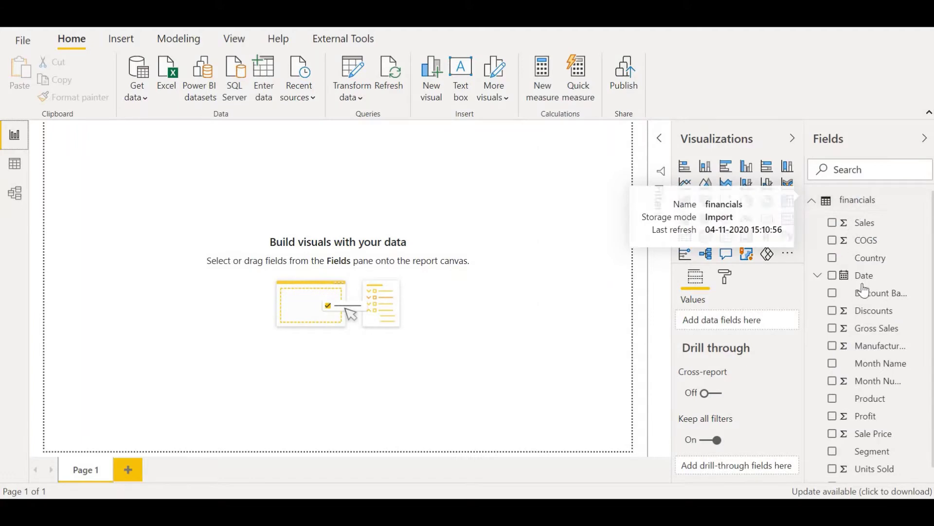
Step: Switch to Data view to see the financials table's 700 rows
{"action": "left_click", "coordinate": [15, 166]}
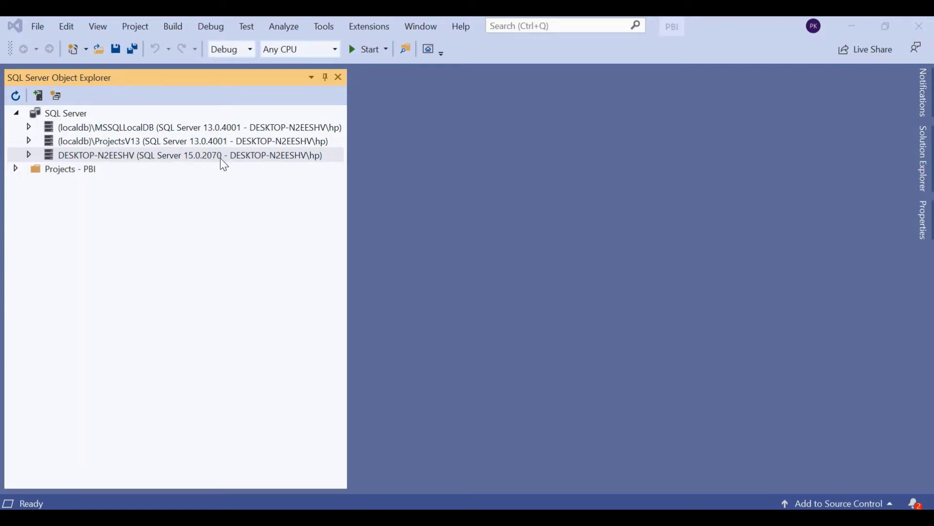
Step: Expand the local server's PBI database tables and delete dbo.customers
{"action": "left_click", "coordinate": [28, 155]}
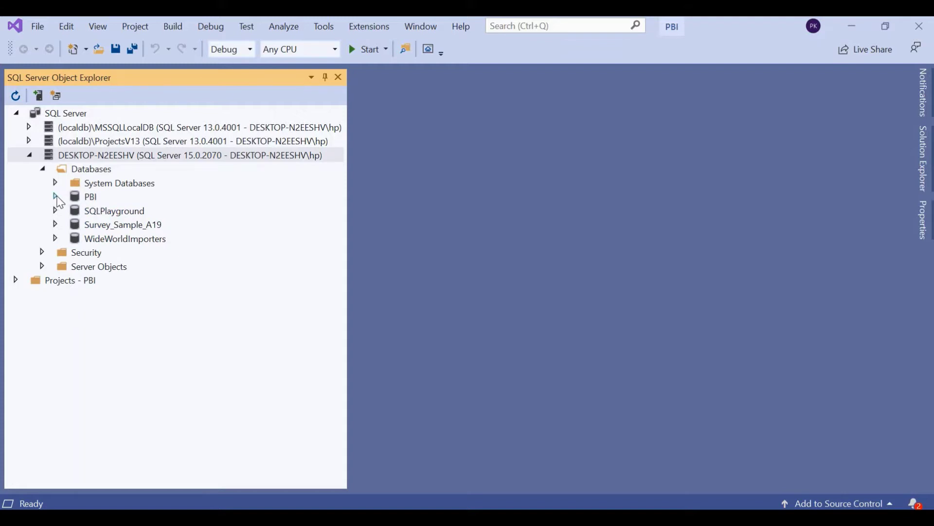
{"action": "left_click", "coordinate": [56, 196]}
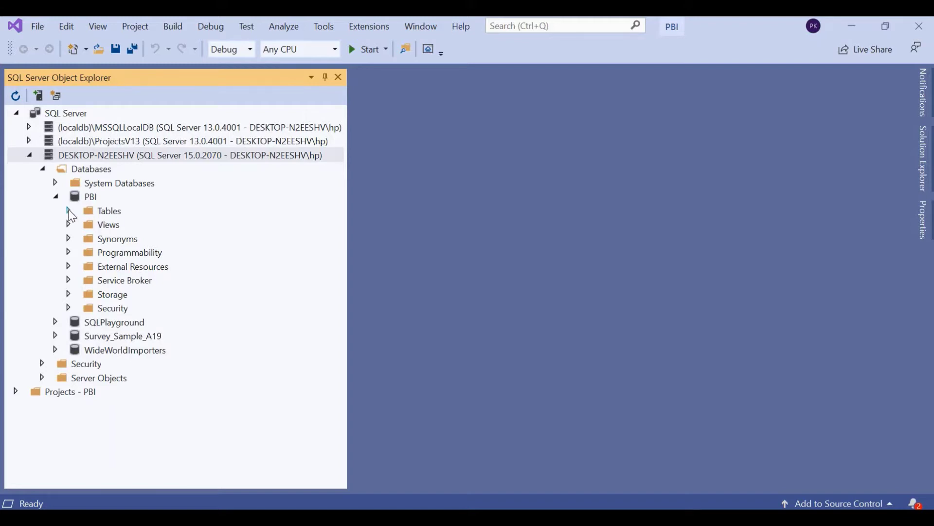
{"action": "left_click", "coordinate": [69, 213]}
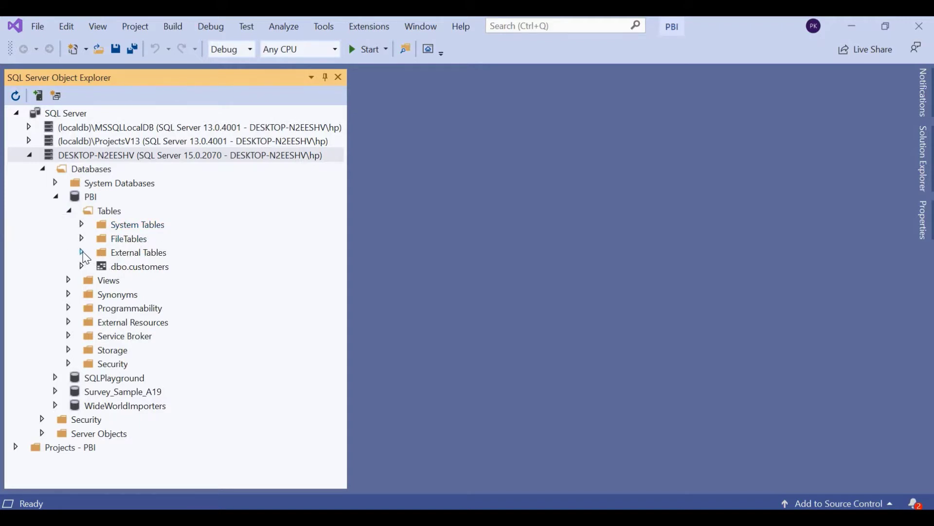
{"action": "left_click", "coordinate": [160, 269]}
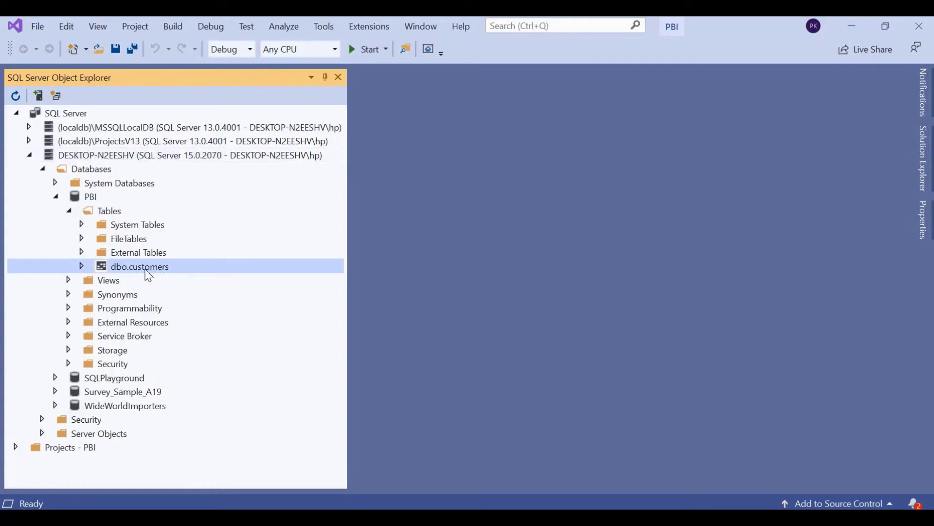
{"action": "right_click", "coordinate": [150, 270]}
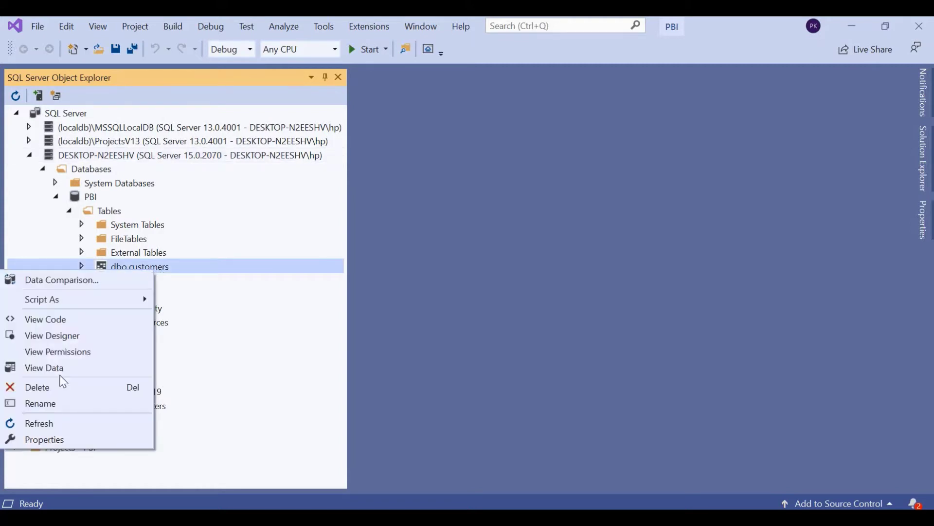
{"action": "left_click", "coordinate": [73, 392]}
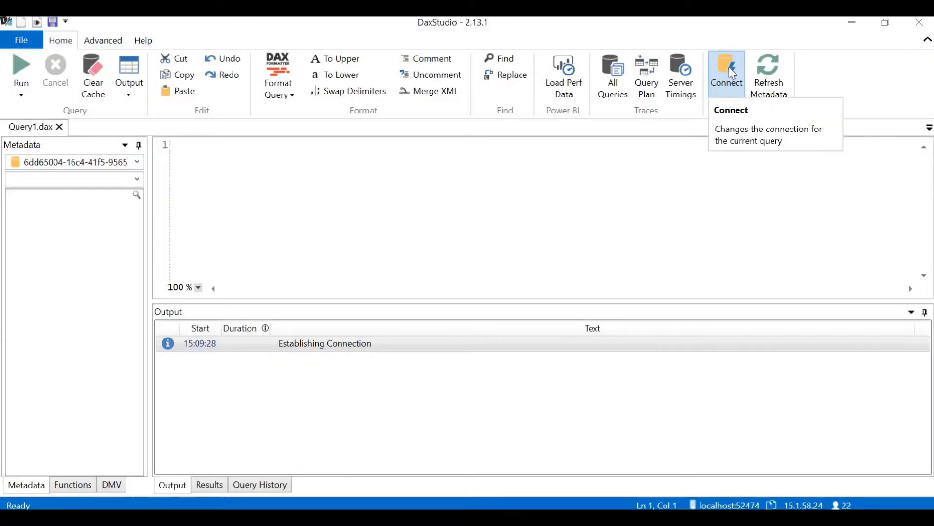
Step: Reconnect DAX Studio to the Untitled Power BI model and select the financials table
{"action": "left_click", "coordinate": [729, 66]}
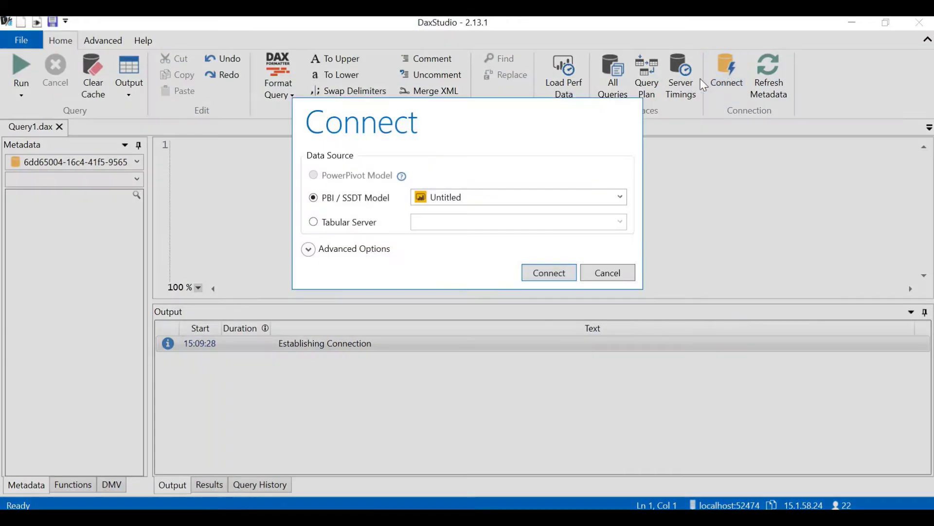
{"action": "left_click", "coordinate": [556, 275]}
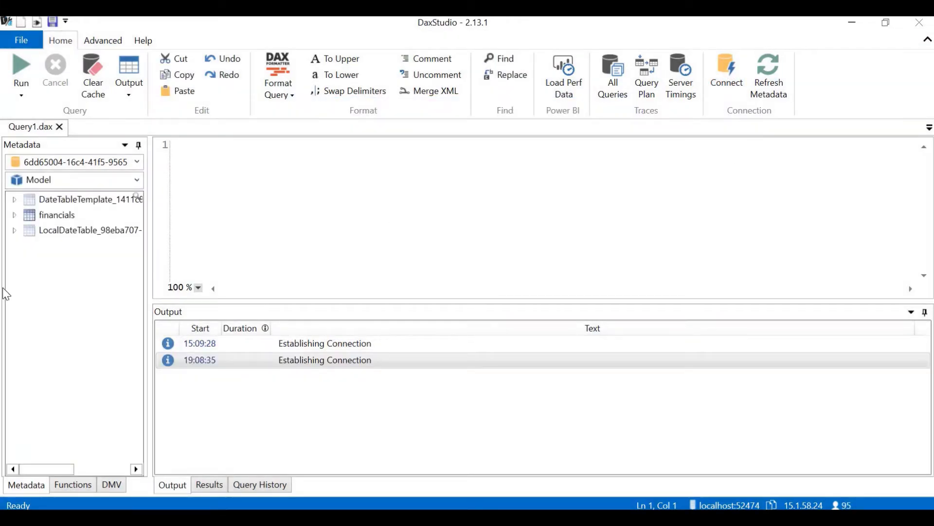
{"action": "left_click", "coordinate": [54, 217]}
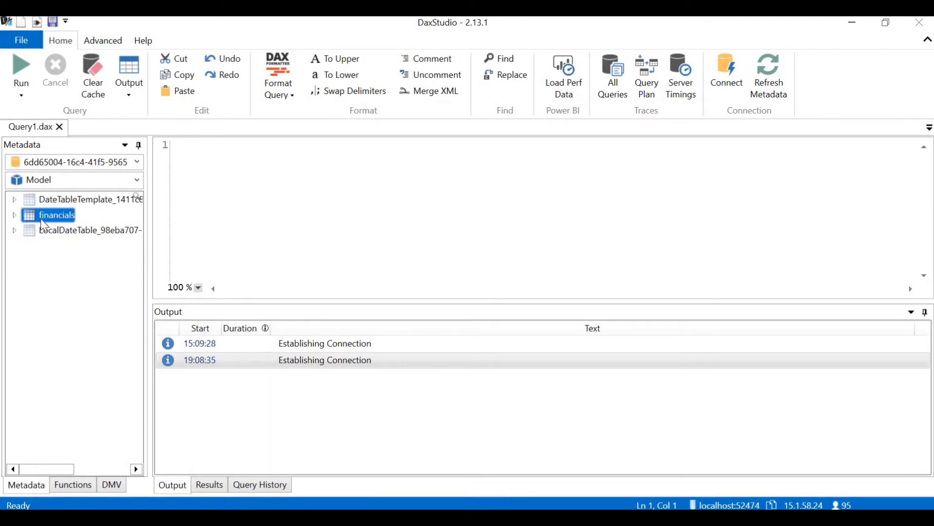
{"action": "left_click", "coordinate": [105, 43]}
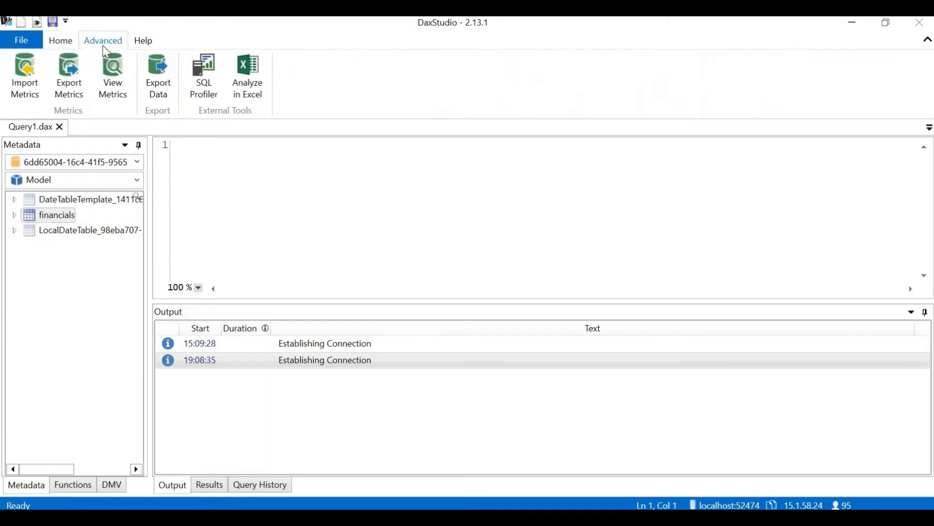
Step: Start the Export Data Wizard and choose SQL Tables as the target
{"action": "left_click", "coordinate": [163, 95]}
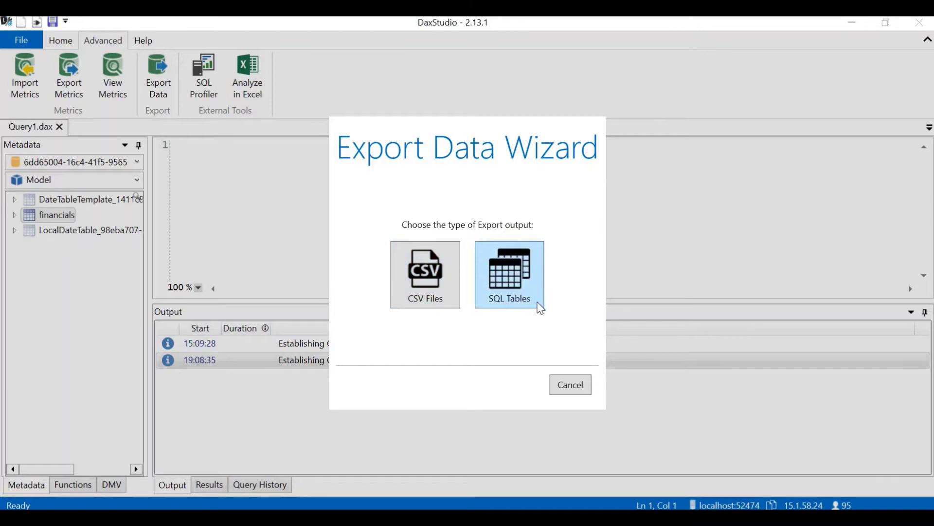
{"action": "left_click", "coordinate": [507, 294]}
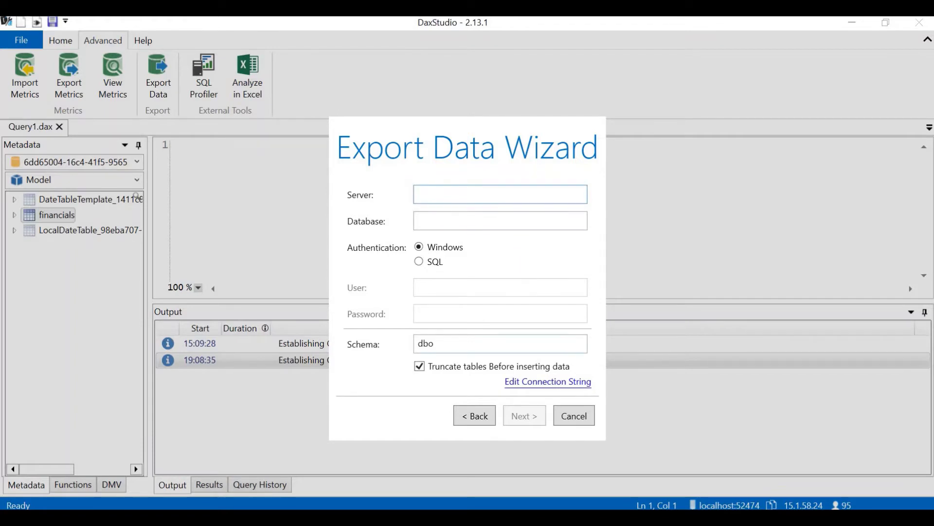
Step: Copy the server name DESKTOP-N2EESHV from Visual Studio's SQL Server Object Explorer
{"action": "mouse_move", "coordinate": [376, 518]}
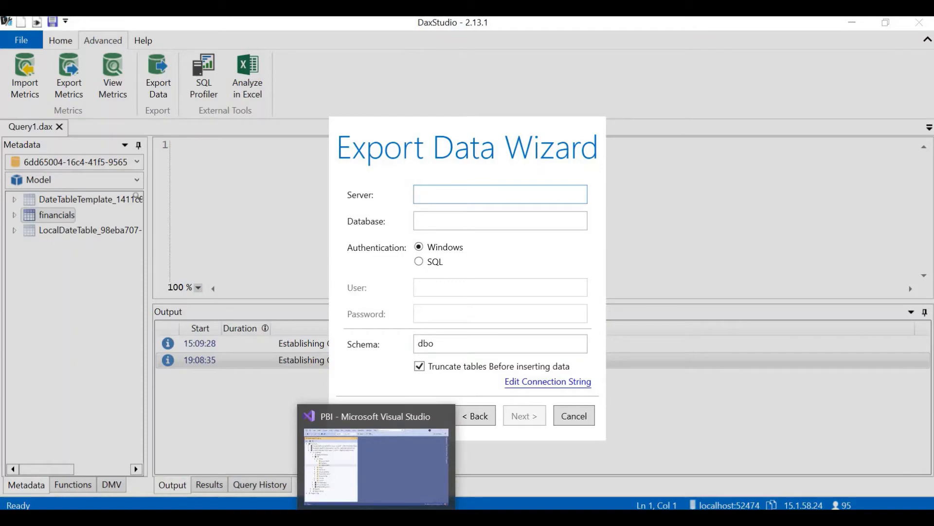
{"action": "left_click", "coordinate": [376, 467]}
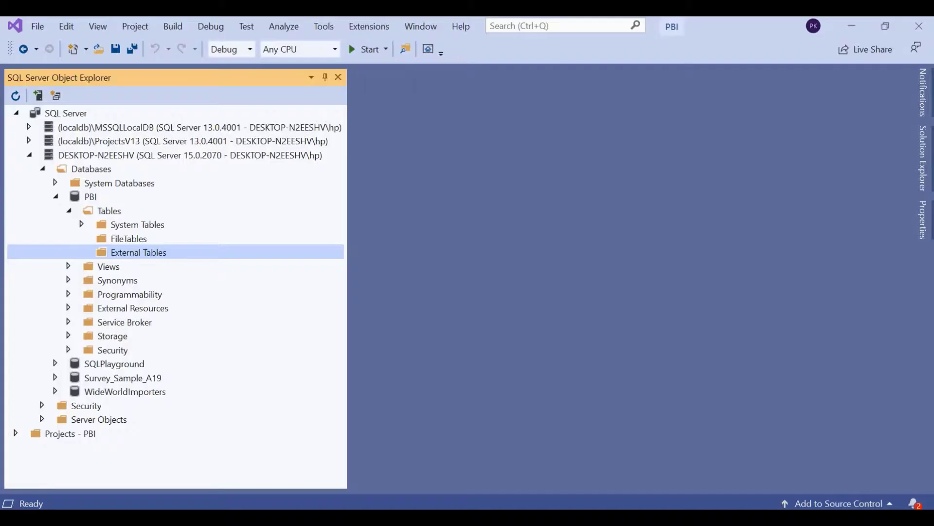
{"action": "right_click", "coordinate": [92, 157]}
{"action": "left_click", "coordinate": [42, 259]}
{"action": "key", "text": "ctrl+c"}
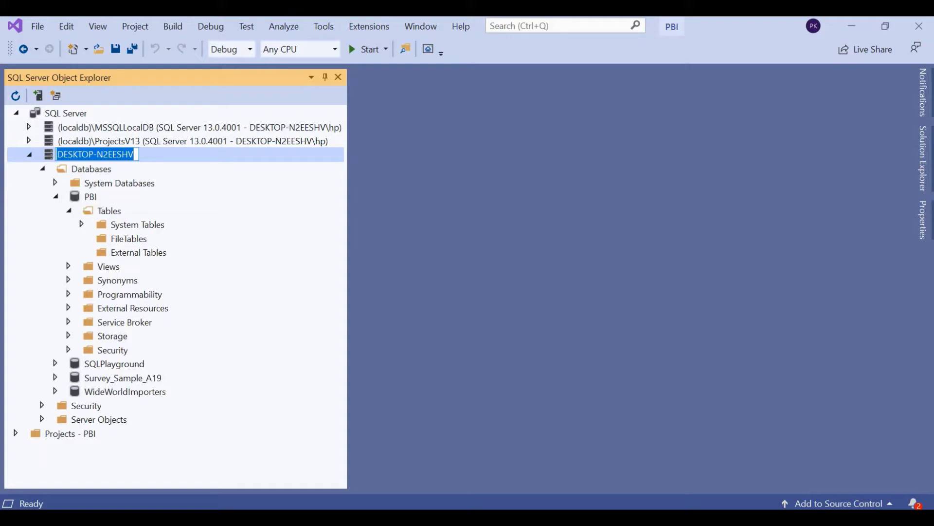
{"action": "key", "text": "alt+Tab"}
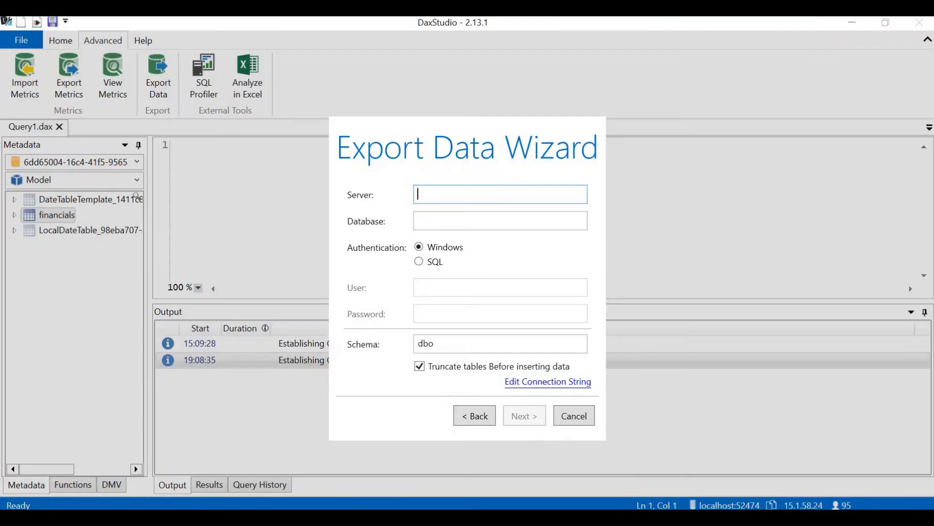
Step: Export financials to database PBI on server DESKTOP-N2EESHV with Windows authentication
{"action": "right_click", "coordinate": [427, 195]}
{"action": "left_click", "coordinate": [419, 236]}
{"action": "key", "text": "Tab"}
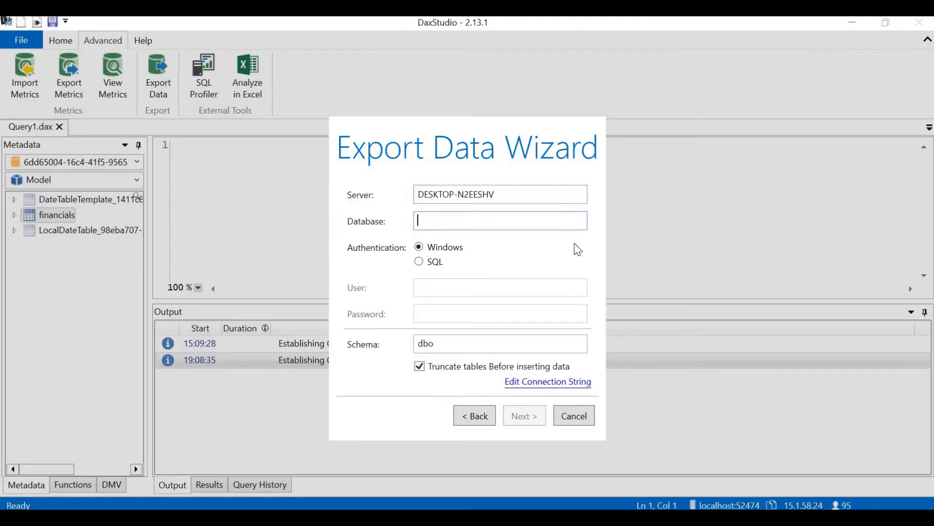
{"action": "type", "text": "P"}
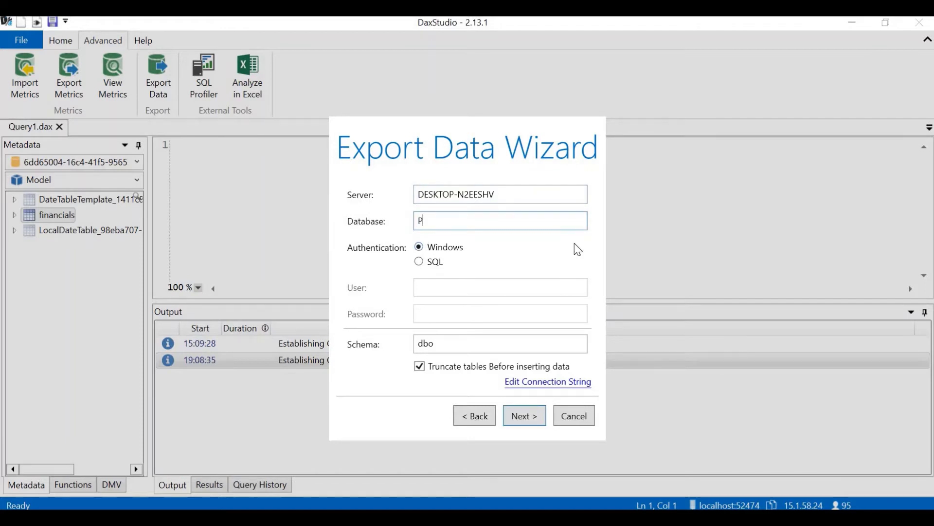
{"action": "type", "text": "BI"}
{"action": "left_click", "coordinate": [419, 262]}
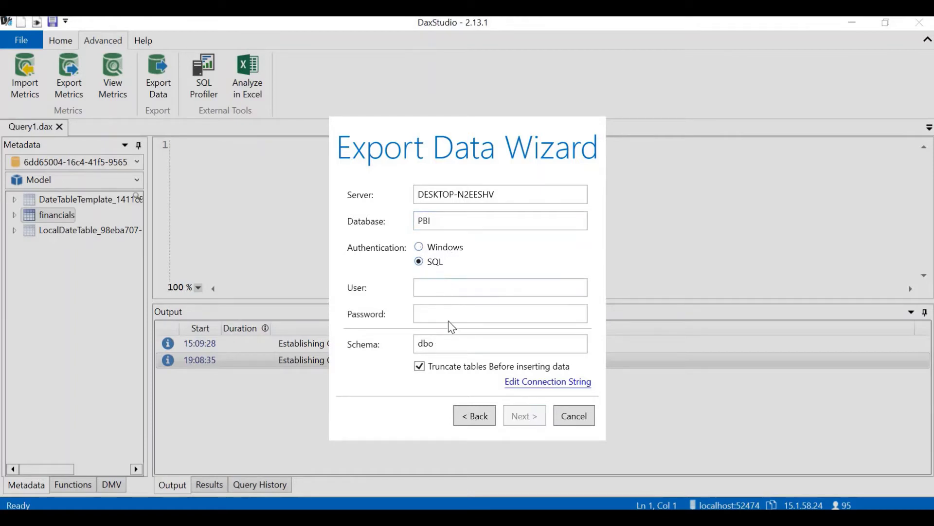
{"action": "left_click", "coordinate": [419, 246]}
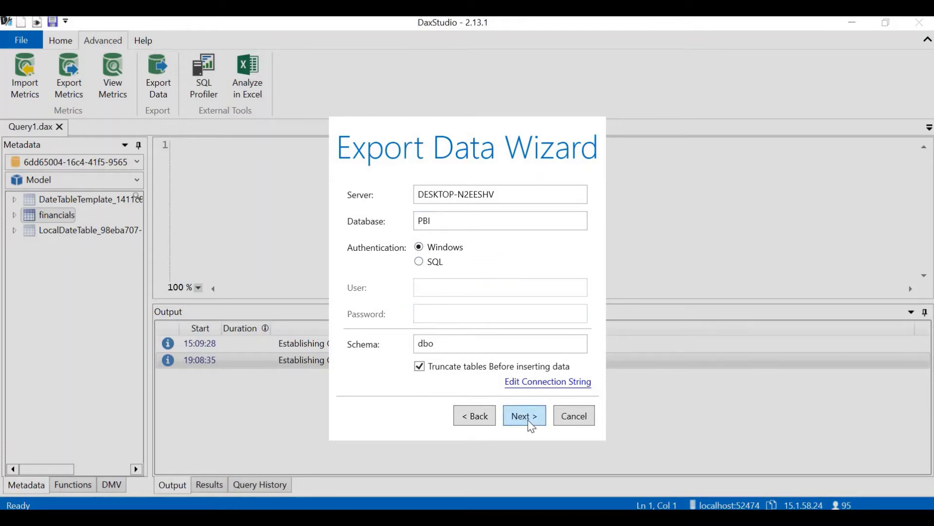
{"action": "left_click", "coordinate": [529, 422]}
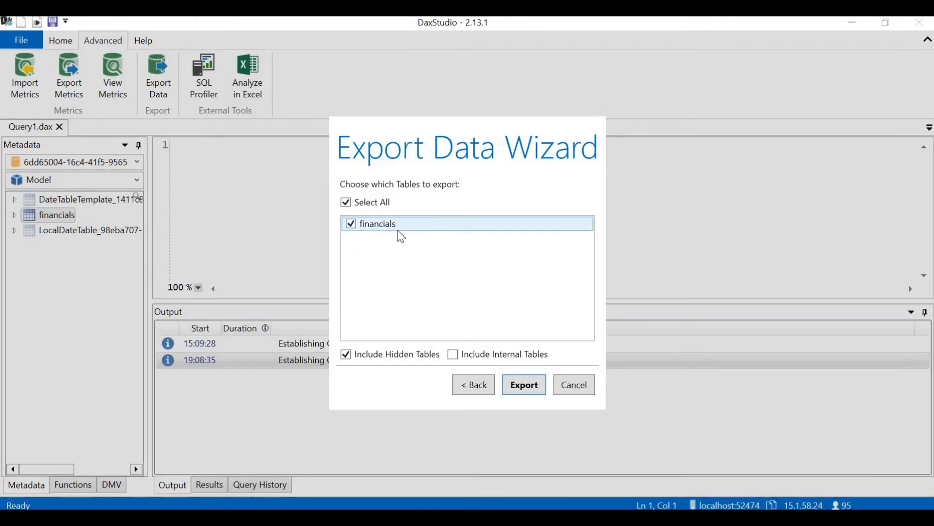
{"action": "left_click", "coordinate": [536, 391]}
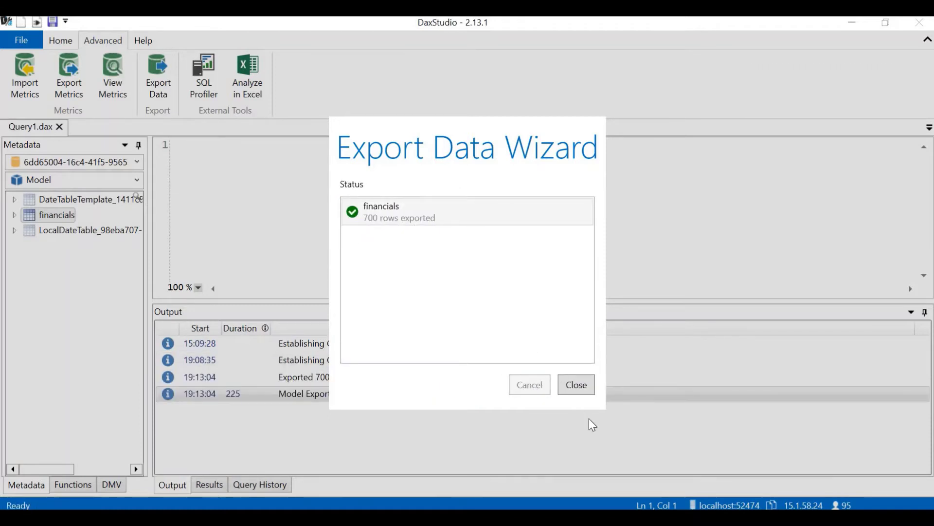
Step: Refresh the PBI database in Visual Studio and locate the new dbo.financials table
{"action": "left_click", "coordinate": [583, 383]}
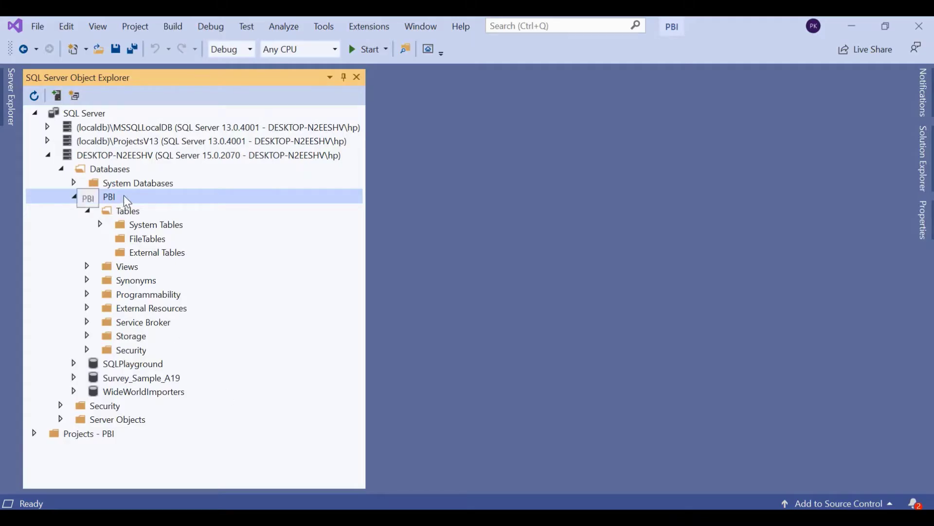
{"action": "right_click", "coordinate": [126, 197]}
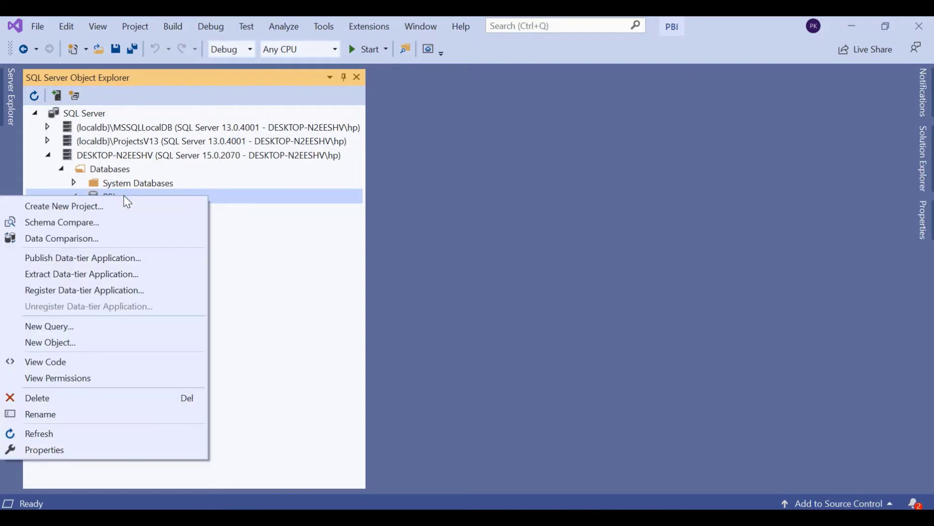
{"action": "left_click", "coordinate": [48, 435]}
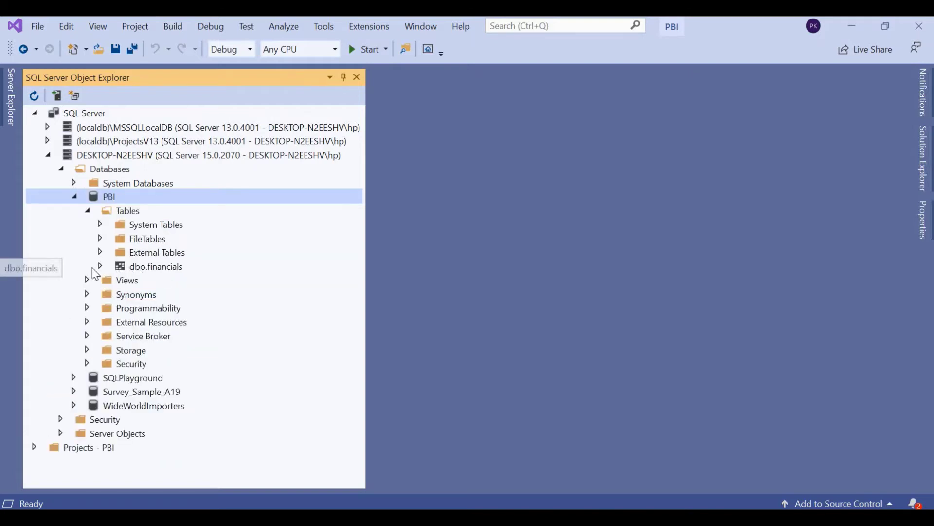
{"action": "left_click", "coordinate": [102, 253]}
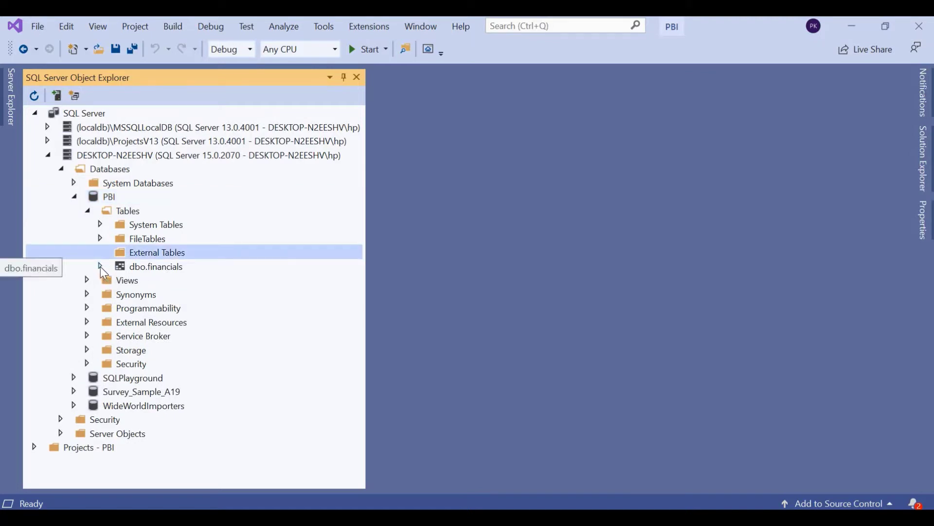
{"action": "left_click", "coordinate": [158, 267]}
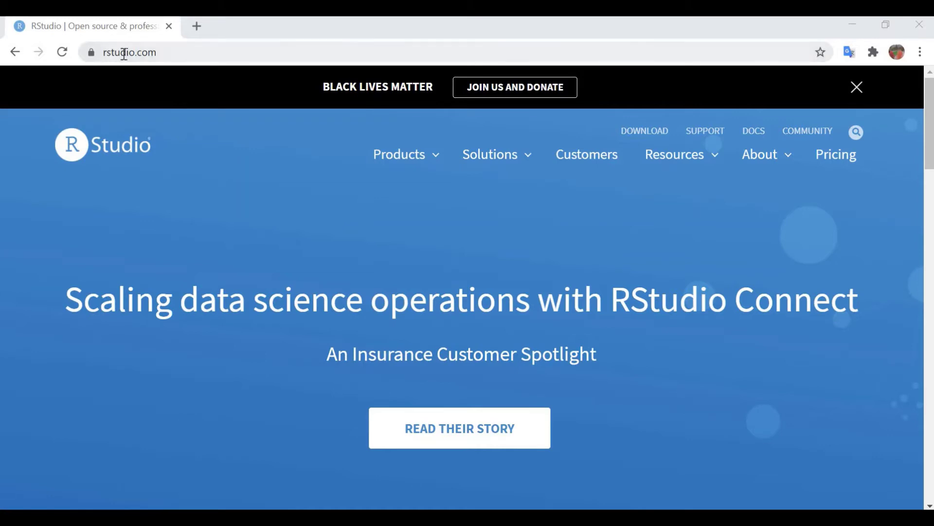
Step: Show the RStudio product list from the Products menu on rstudio.com
{"action": "left_click", "coordinate": [405, 156]}
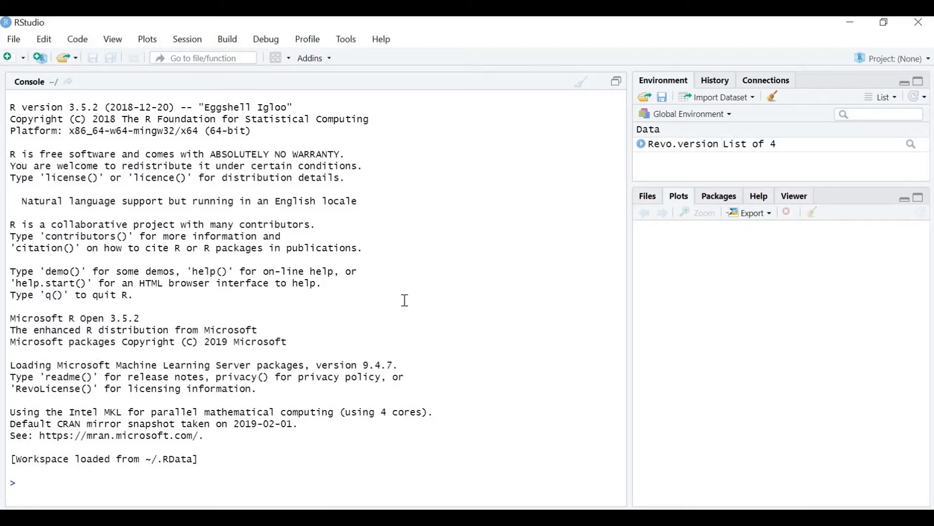
Step: Clear the RStudio console and run install.packages('RODBC') to install the RODBC package
{"action": "key", "text": "ctrl+l"}
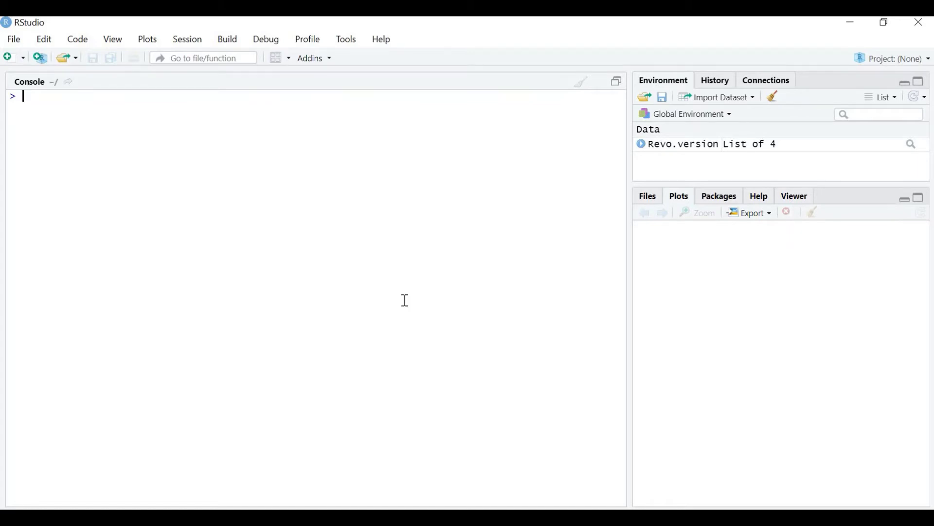
{"action": "type", "text": "install"}
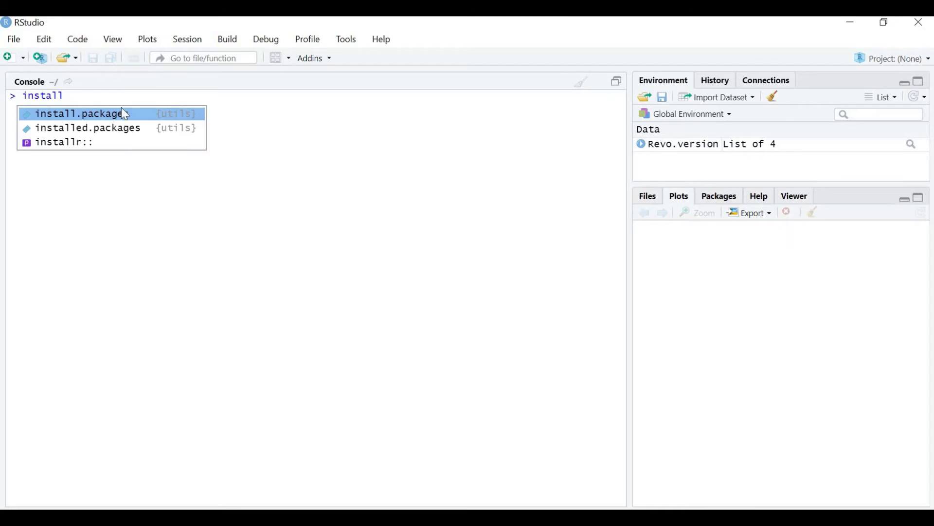
{"action": "left_click", "coordinate": [121, 113]}
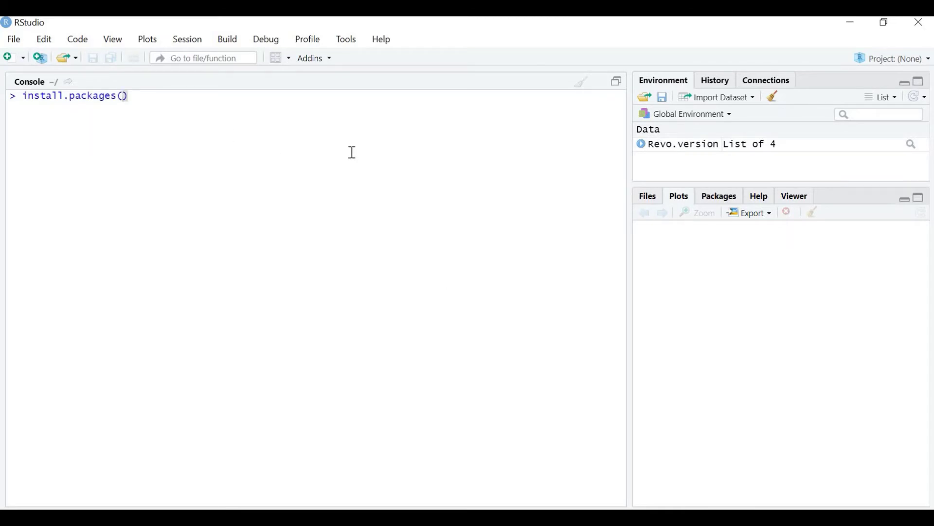
{"action": "type", "text": "'RODBC')"}
{"action": "key", "text": "Return"}
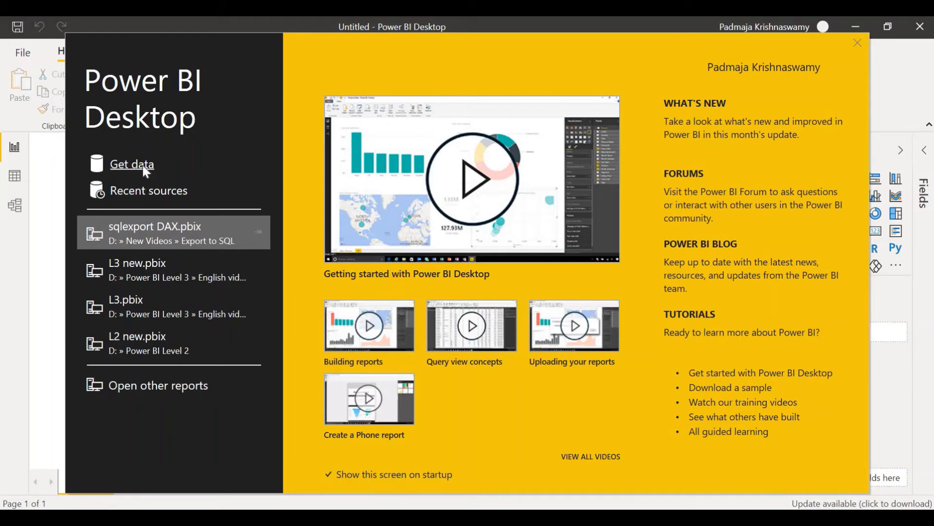
Step: Bring the PBI SQL script document forward in Word and scroll down through it
{"action": "mouse_move", "coordinate": [459, 518]}
{"action": "left_click", "coordinate": [459, 518]}
{"action": "scroll", "coordinate": [255, 314], "scroll_direction": "down", "scroll_amount": 3}
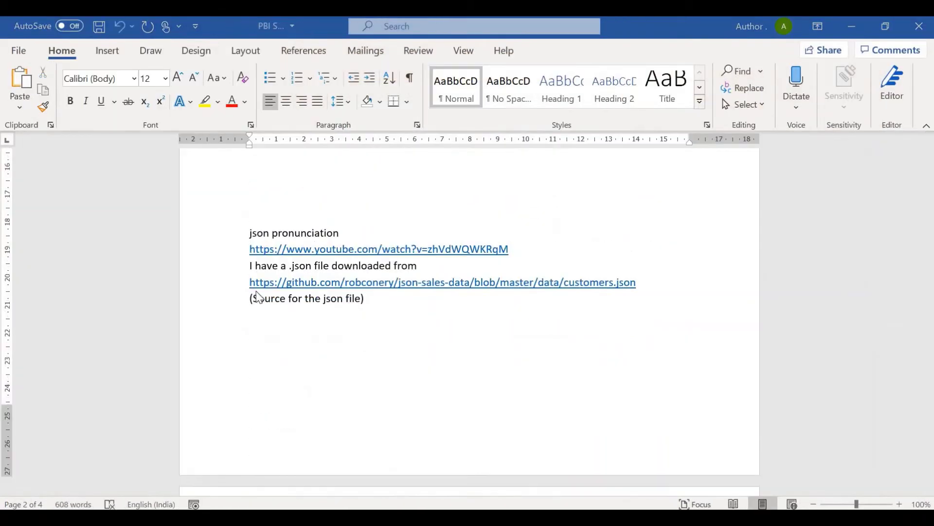
Step: Open the JSON pronunciation YouTube video from the Word document in Edge
{"action": "left_click", "coordinate": [485, 256]}
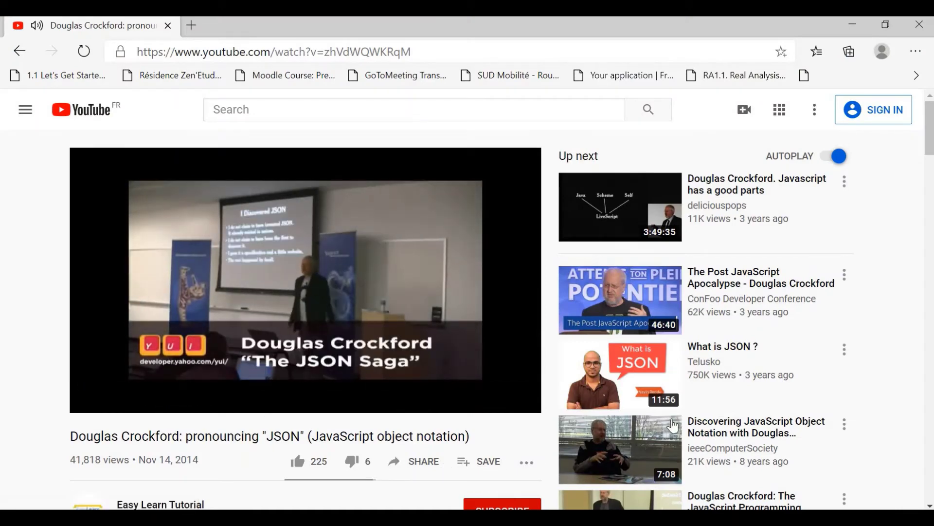
{"action": "mouse_move", "coordinate": [676, 427]}
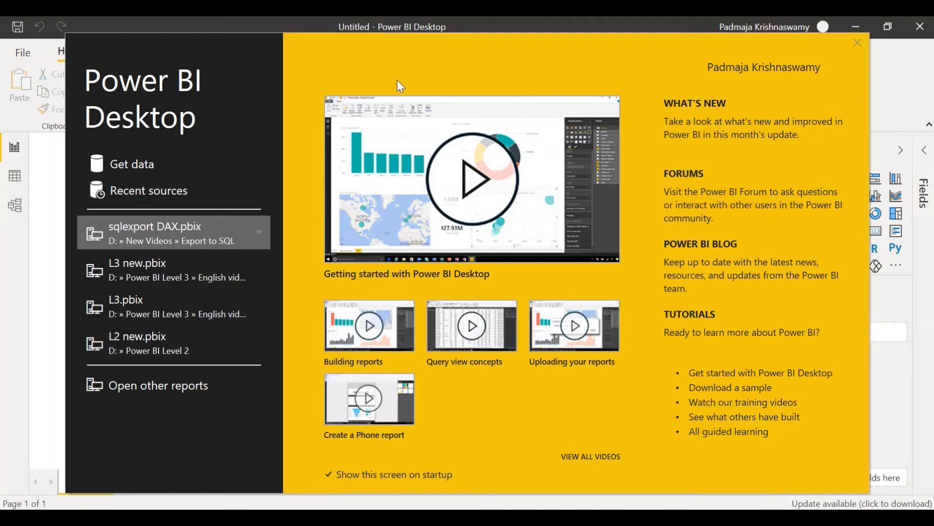
Step: Load customers.json from the Export to SQL folder through the JSON connector
{"action": "left_click", "coordinate": [134, 165]}
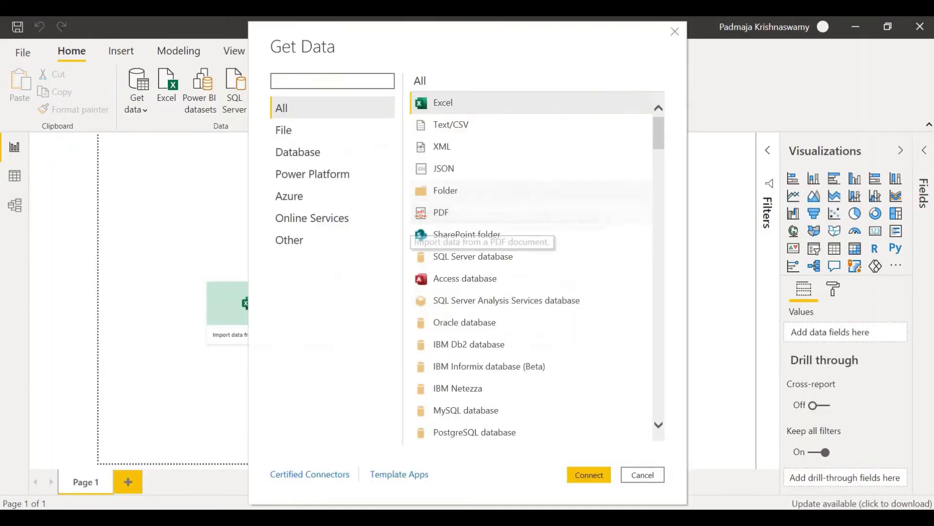
{"action": "left_click", "coordinate": [452, 173]}
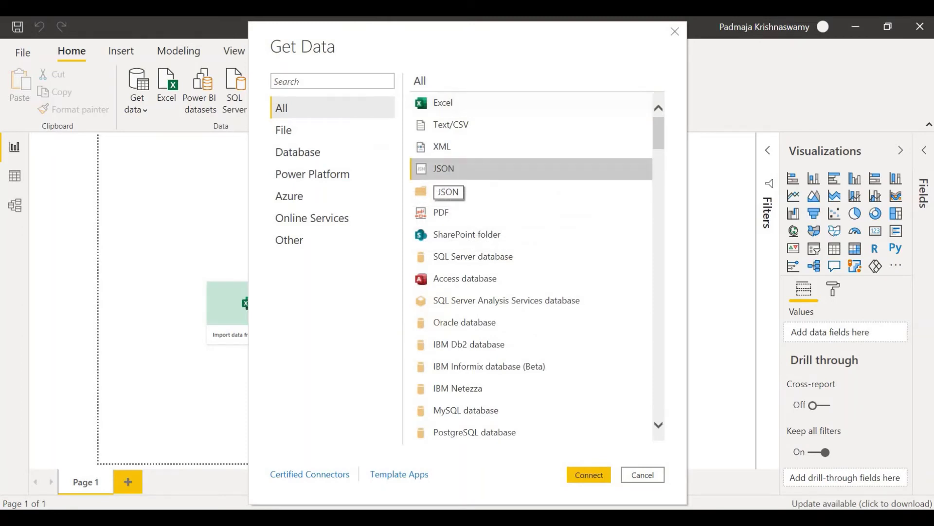
{"action": "left_click", "coordinate": [593, 477]}
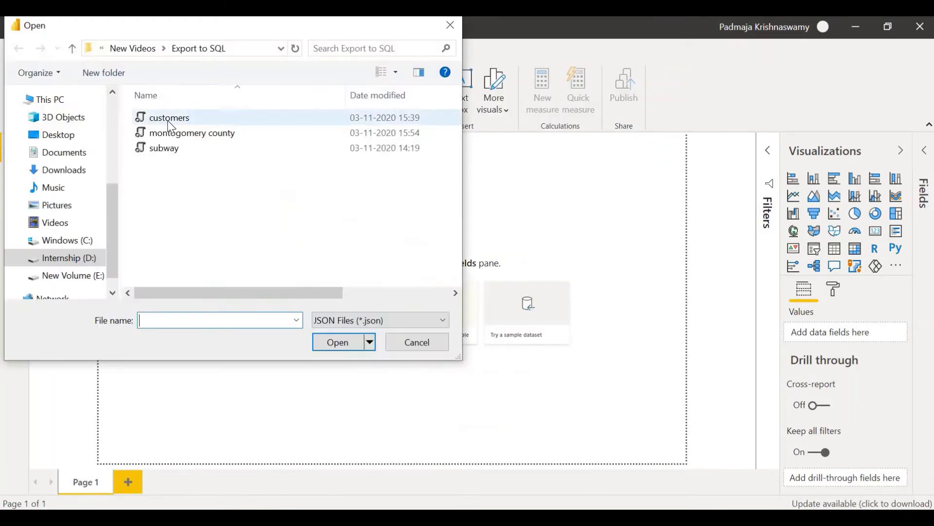
{"action": "left_click", "coordinate": [168, 121]}
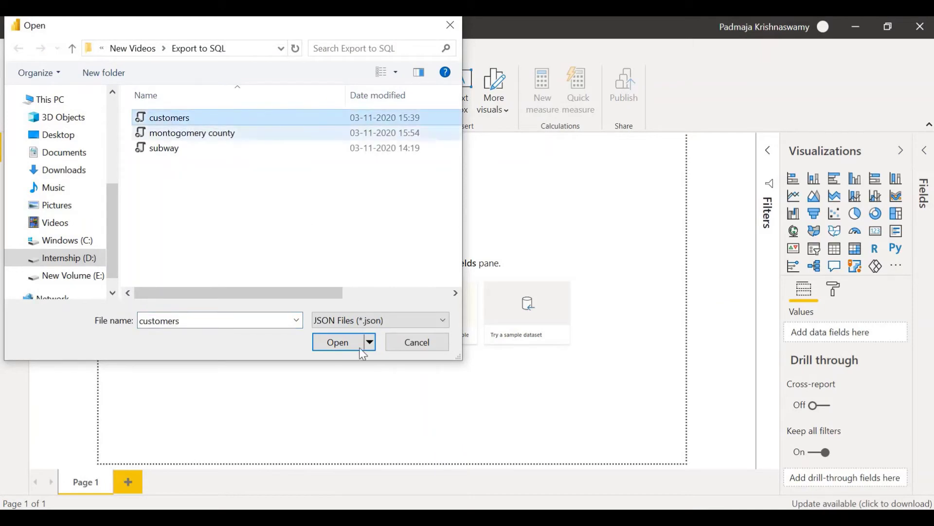
{"action": "left_click", "coordinate": [344, 343]}
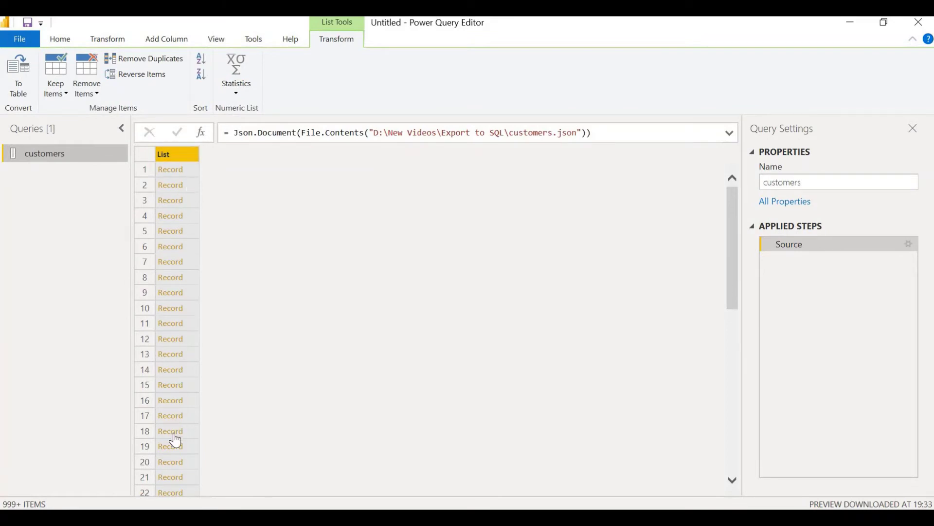
Step: Drill into the first customer record to preview its fields, then delete the Navigation step
{"action": "left_click", "coordinate": [170, 171]}
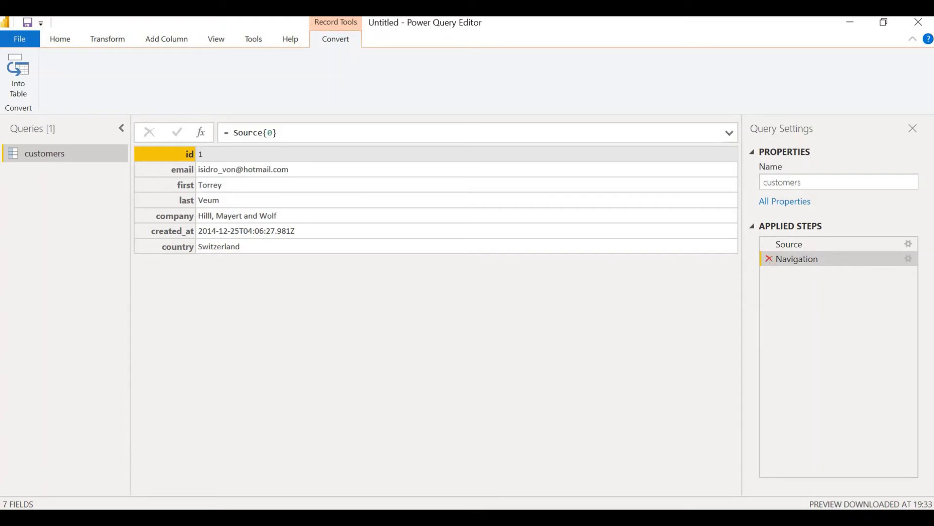
{"action": "left_click", "coordinate": [769, 258]}
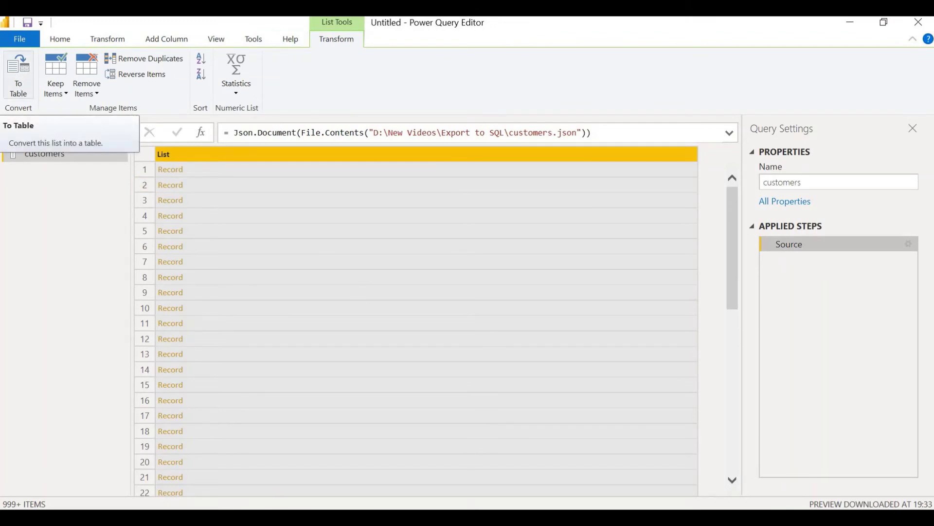
Step: Convert the customers list to a table with delimiter None and Show as errors
{"action": "left_click", "coordinate": [26, 68]}
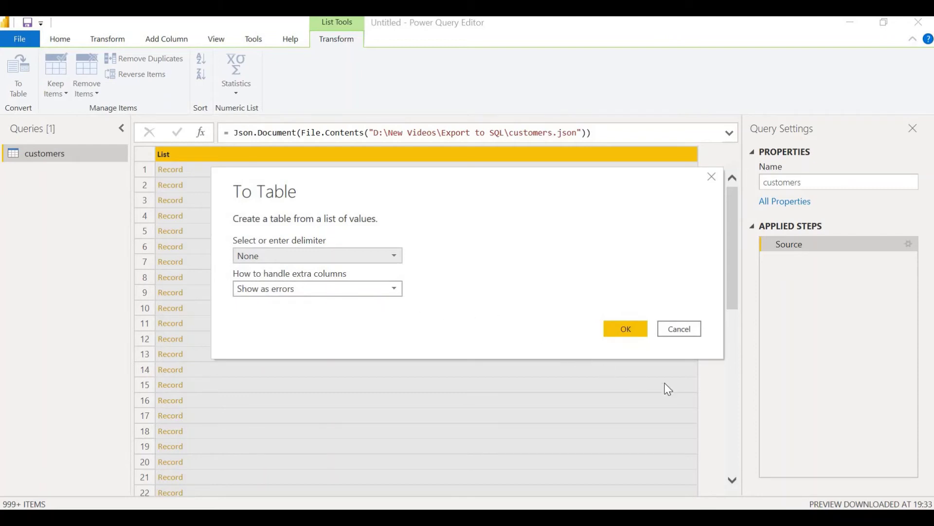
{"action": "left_click", "coordinate": [627, 328]}
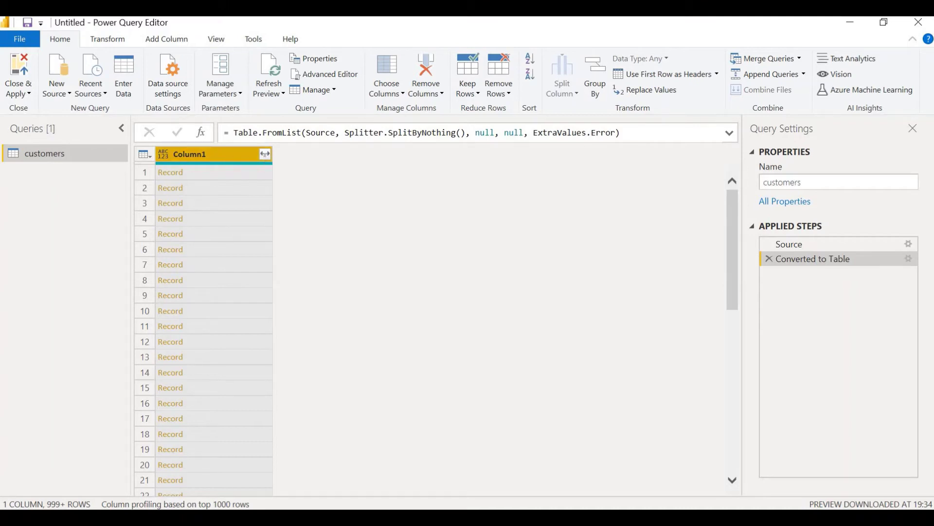
Step: Expand Column1 into id, email, first, last, company, created_at and country without the Column1 prefix
{"action": "left_click", "coordinate": [266, 155]}
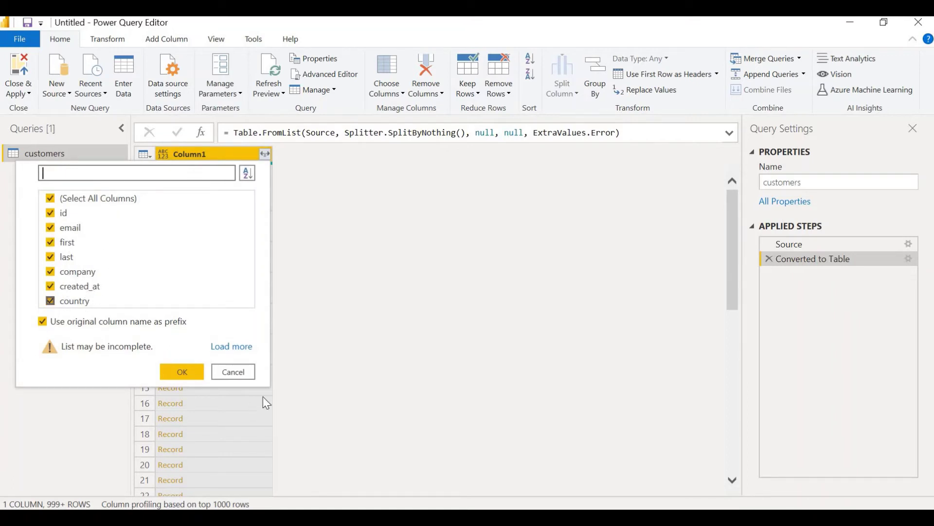
{"action": "left_click", "coordinate": [232, 347]}
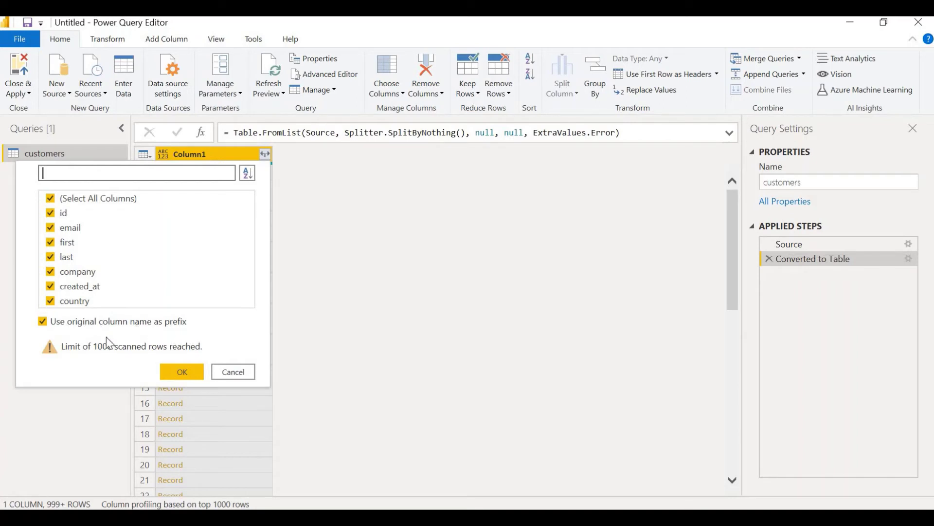
{"action": "left_click", "coordinate": [43, 323]}
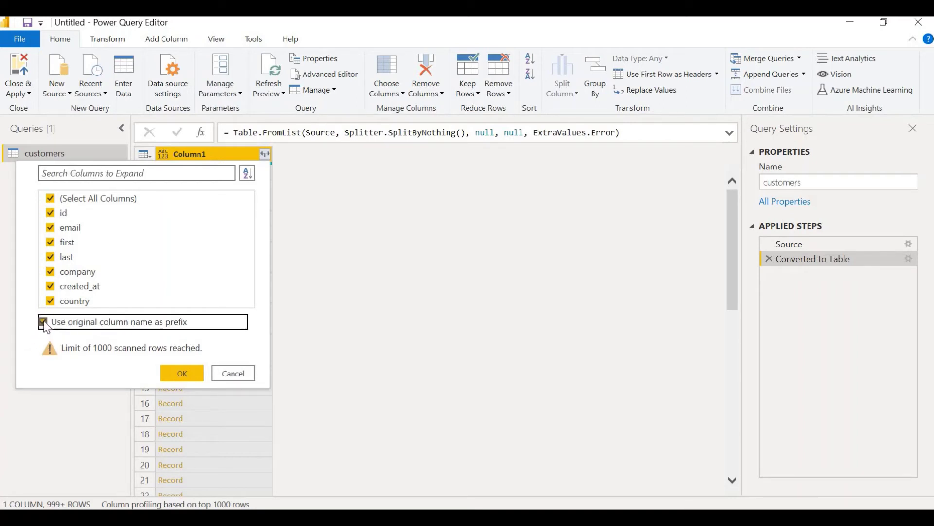
{"action": "left_click", "coordinate": [182, 378]}
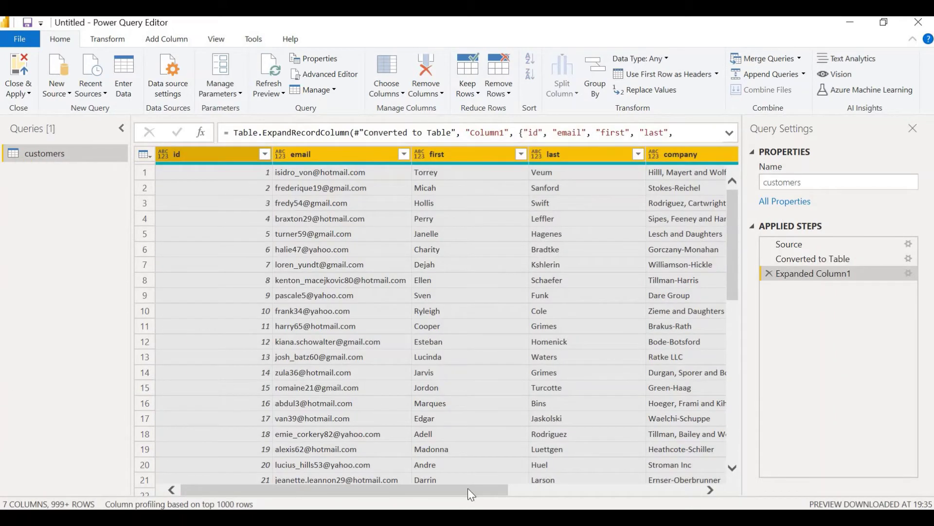
{"action": "left_click_drag", "start_coordinate": [481, 489], "coordinate": [711, 480]}
{"action": "left_click_drag", "start_coordinate": [393, 504], "coordinate": [200, 490]}
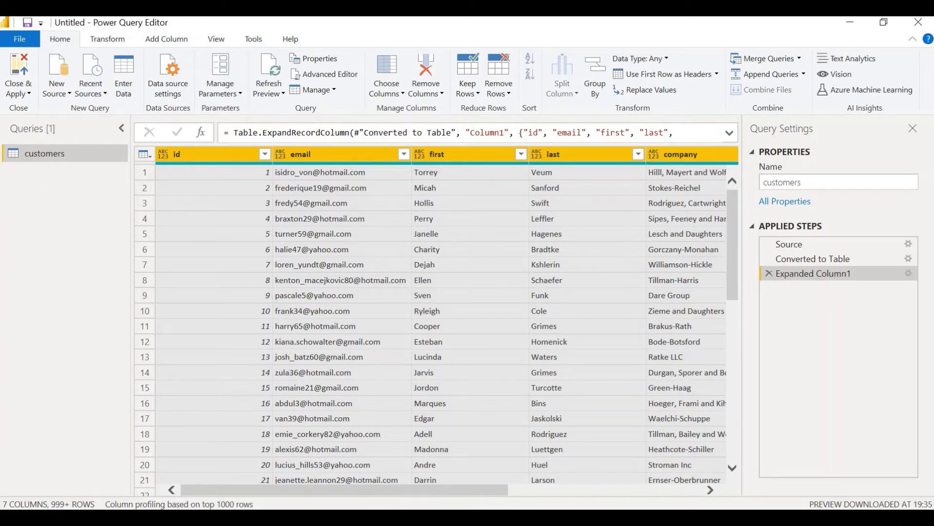
{"action": "left_click", "coordinate": [23, 38]}
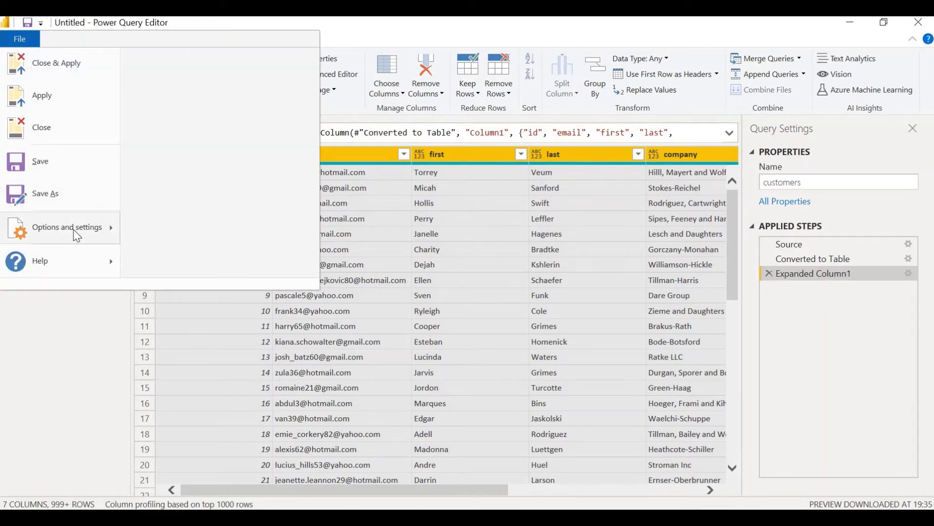
{"action": "mouse_move", "coordinate": [75, 229]}
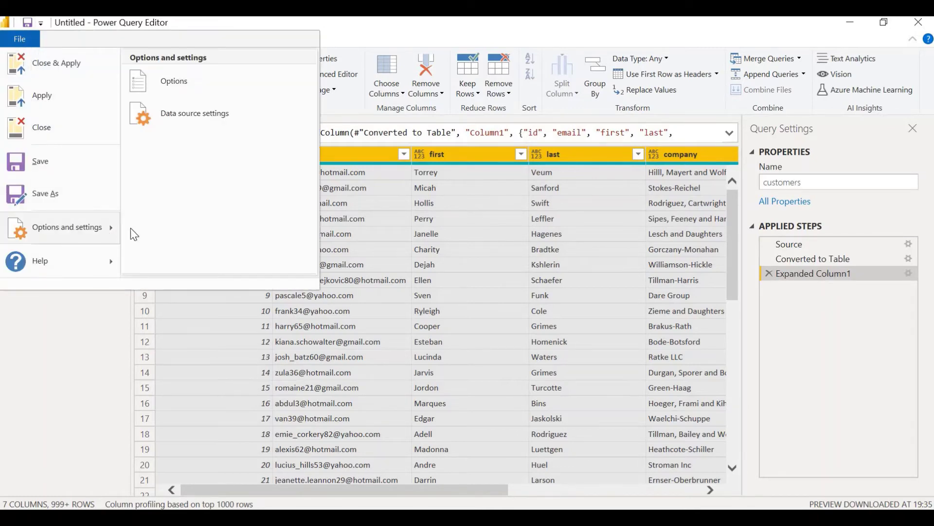
{"action": "left_click", "coordinate": [199, 83]}
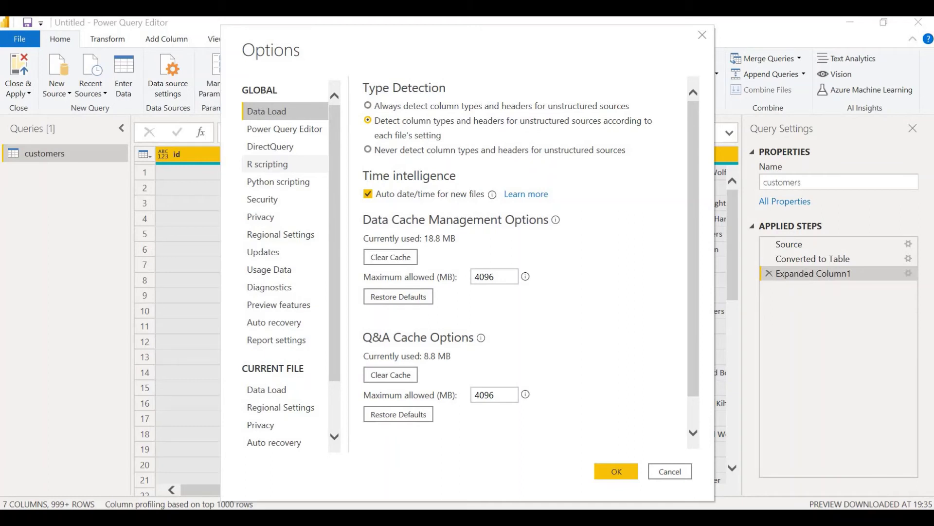
{"action": "left_click", "coordinate": [272, 167]}
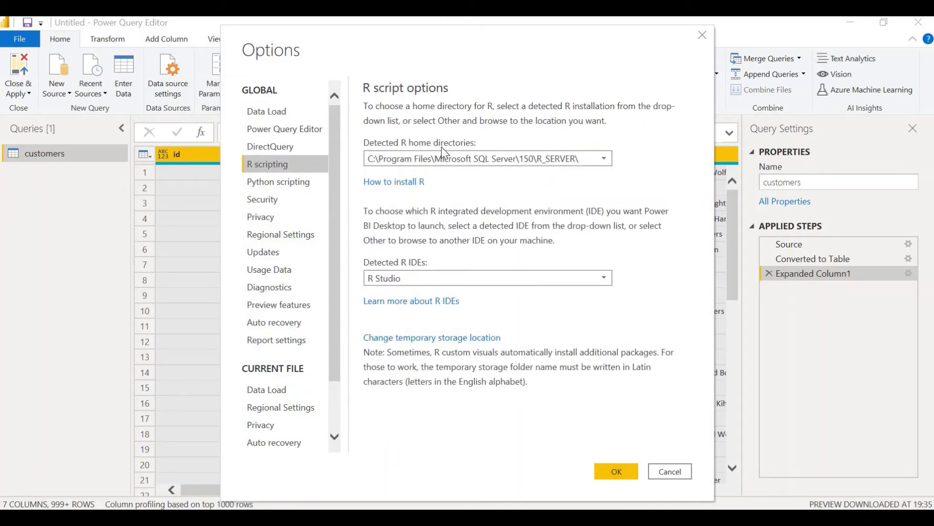
{"action": "left_click", "coordinate": [417, 181]}
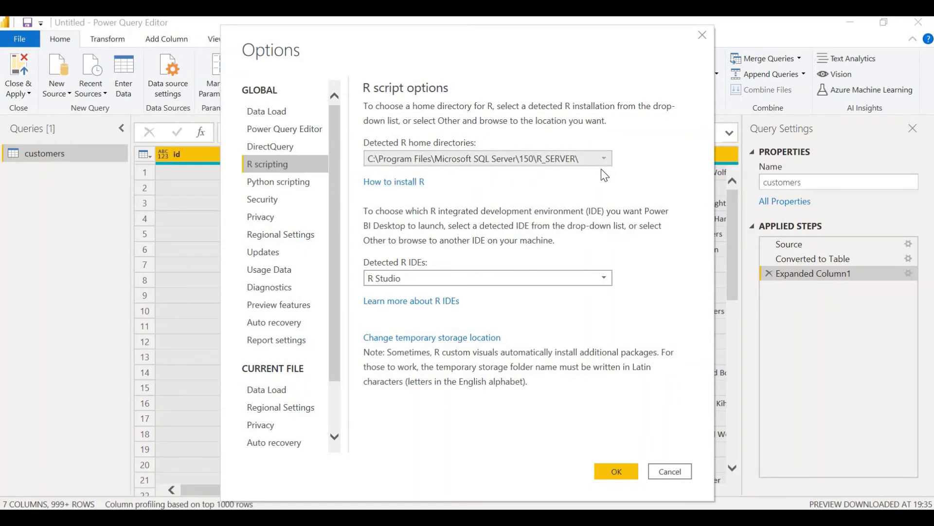
{"action": "left_click", "coordinate": [604, 158]}
{"action": "left_click", "coordinate": [553, 176]}
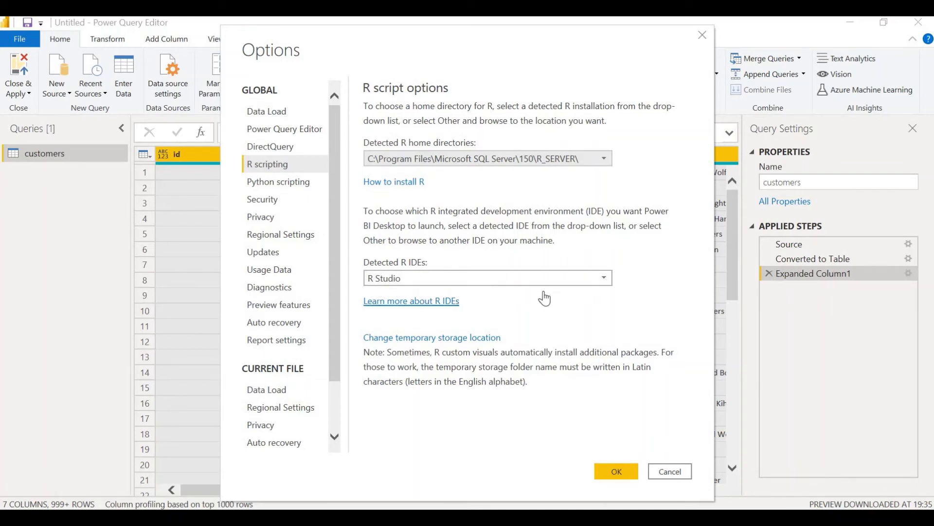
{"action": "left_click", "coordinate": [602, 283]}
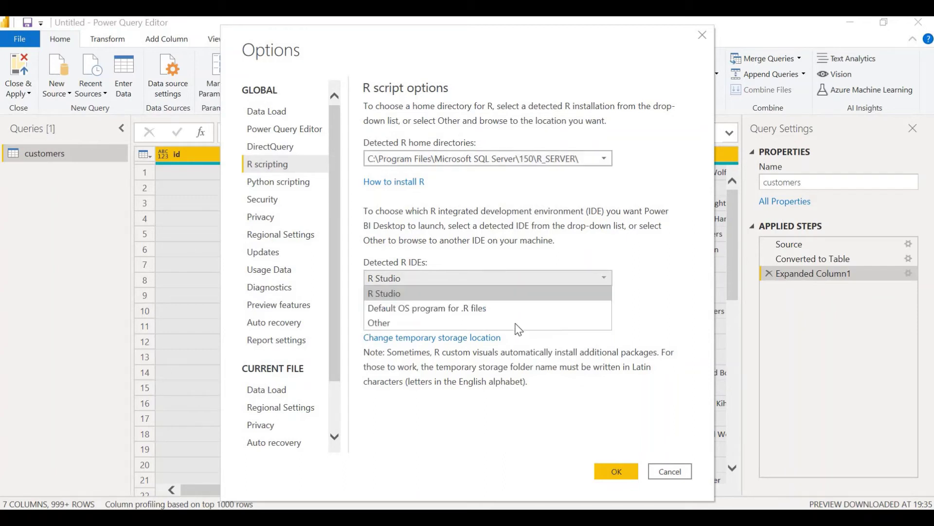
{"action": "left_click", "coordinate": [466, 293]}
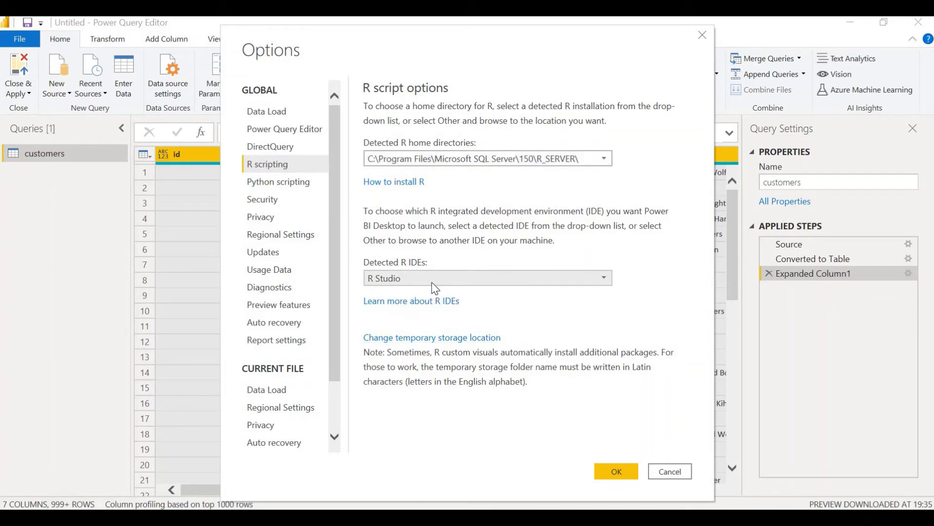
{"action": "left_click", "coordinate": [614, 476]}
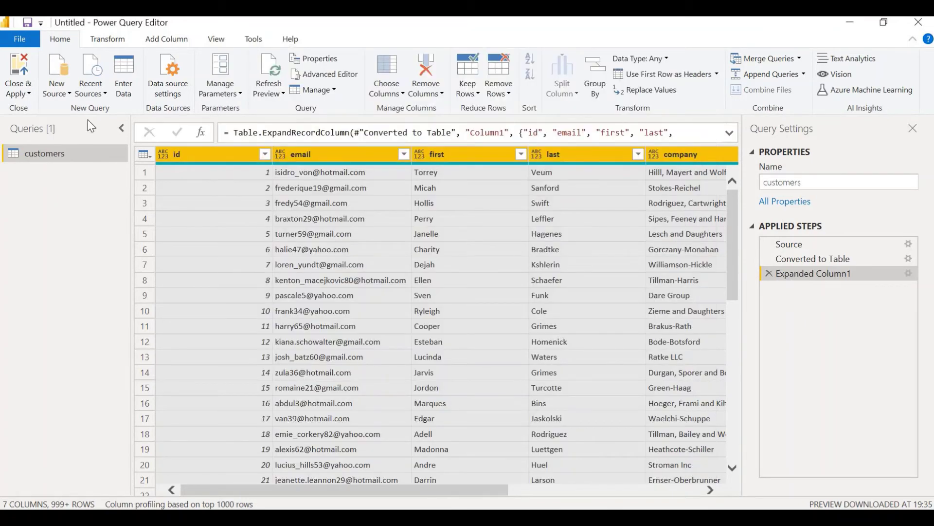
Step: Add a Run R script step from the Transform tab and place the cursor in its script box
{"action": "left_click", "coordinate": [103, 42]}
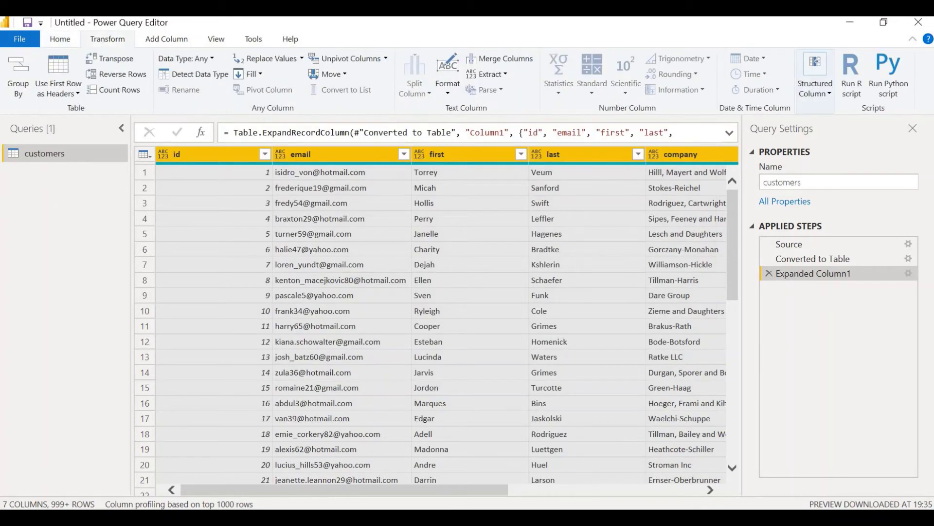
{"action": "left_click", "coordinate": [850, 82]}
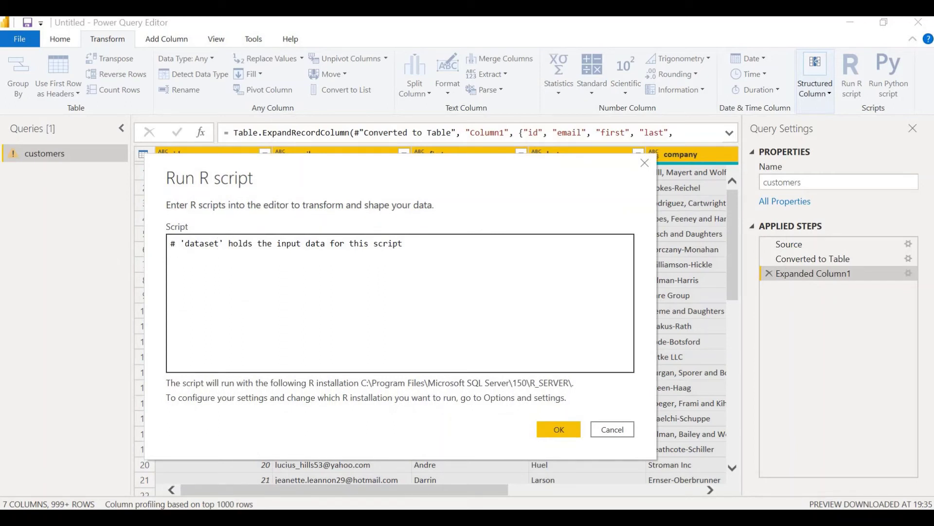
{"action": "left_click", "coordinate": [483, 253]}
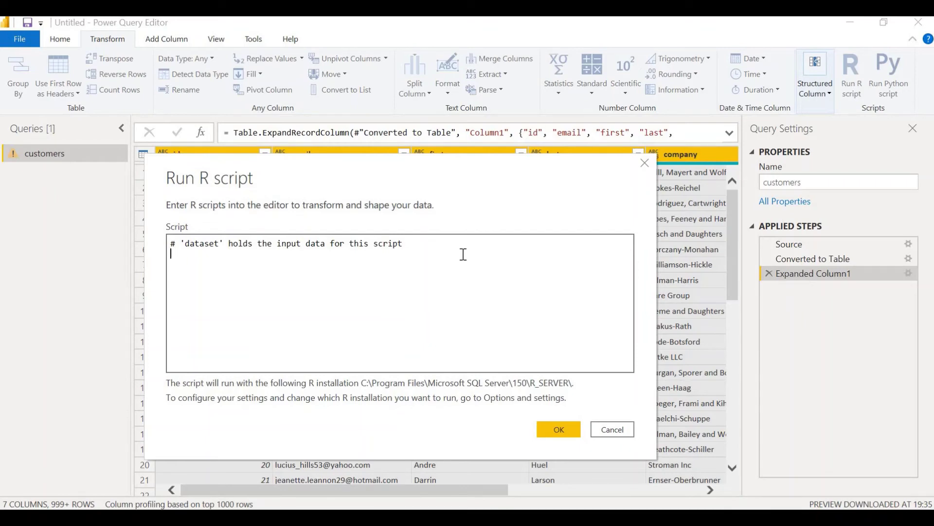
Step: Paste the RODBC export script (odbcDriverConnect, sqlSave to customers, close) and review it
{"action": "key", "text": "ctrl+v"}
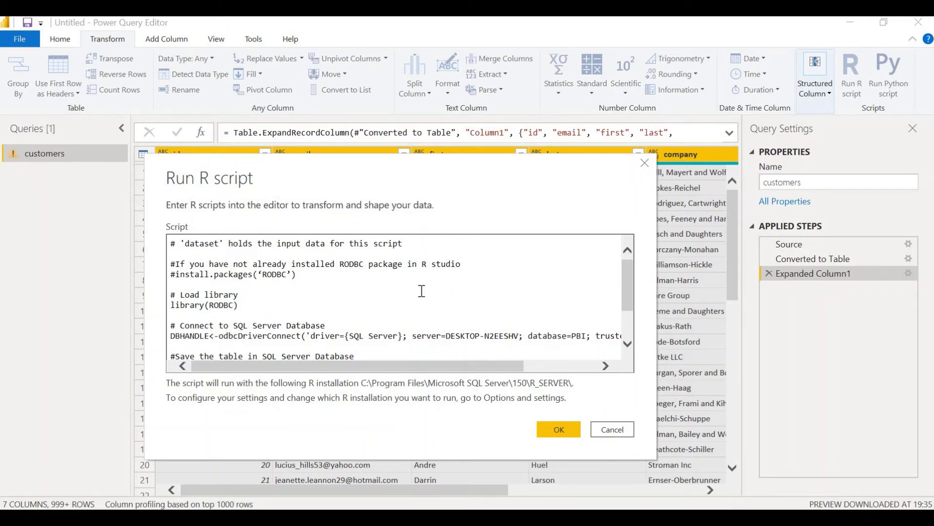
{"action": "scroll", "coordinate": [422, 292], "scroll_direction": "down", "scroll_amount": 1}
{"action": "scroll", "coordinate": [422, 288], "scroll_direction": "down", "scroll_amount": 2}
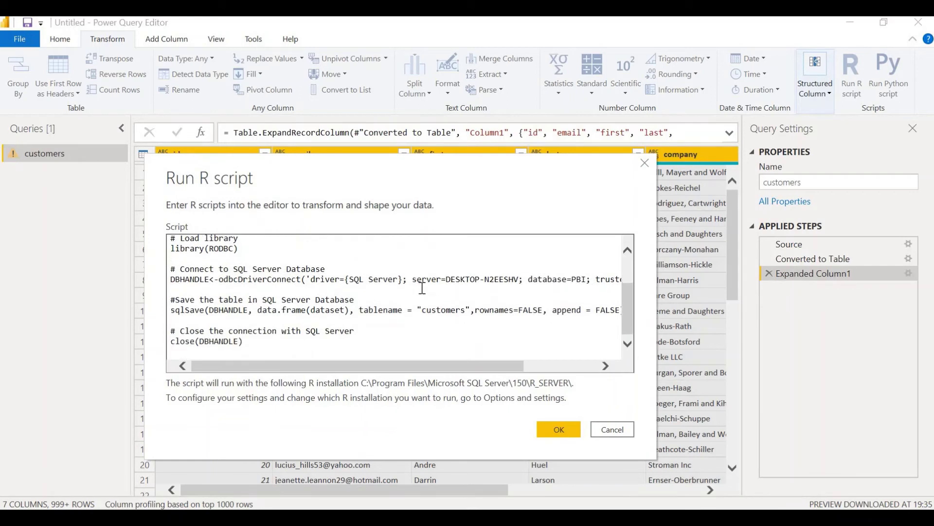
{"action": "scroll", "coordinate": [422, 287], "scroll_direction": "up", "scroll_amount": 1}
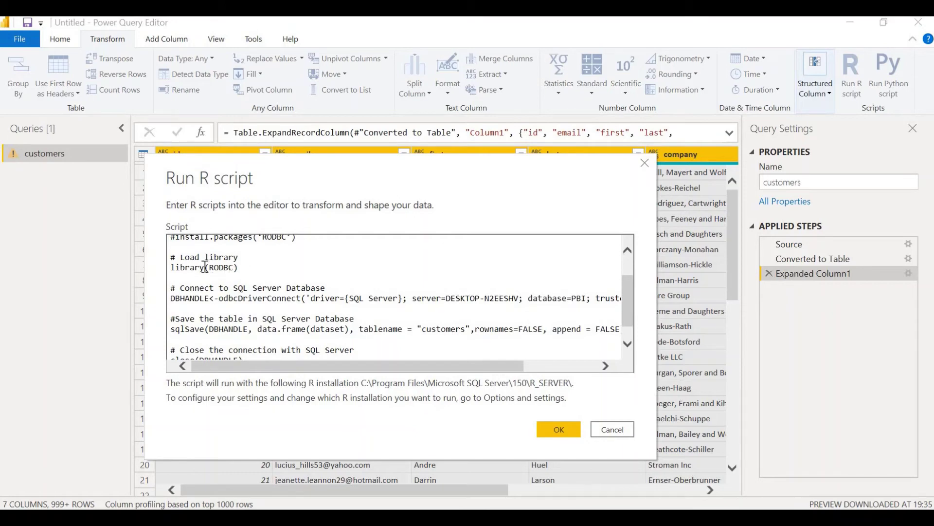
{"action": "scroll", "coordinate": [321, 259], "scroll_direction": "down", "scroll_amount": 1}
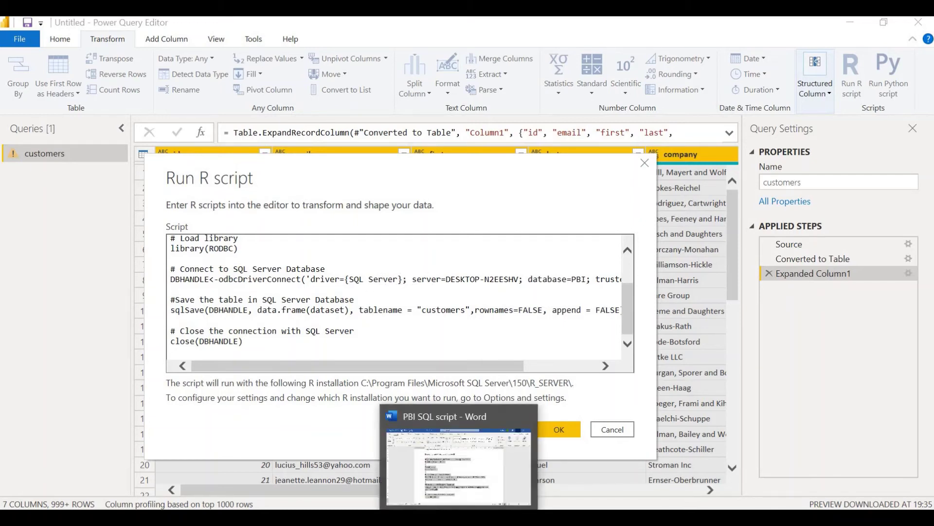
Step: In the R and SQL tutorial, highlight the RODBC install line, the connection code and the sqlSave save-new-table example
{"action": "left_click", "coordinate": [459, 517]}
{"action": "scroll", "coordinate": [213, 126], "scroll_direction": "down", "scroll_amount": 3}
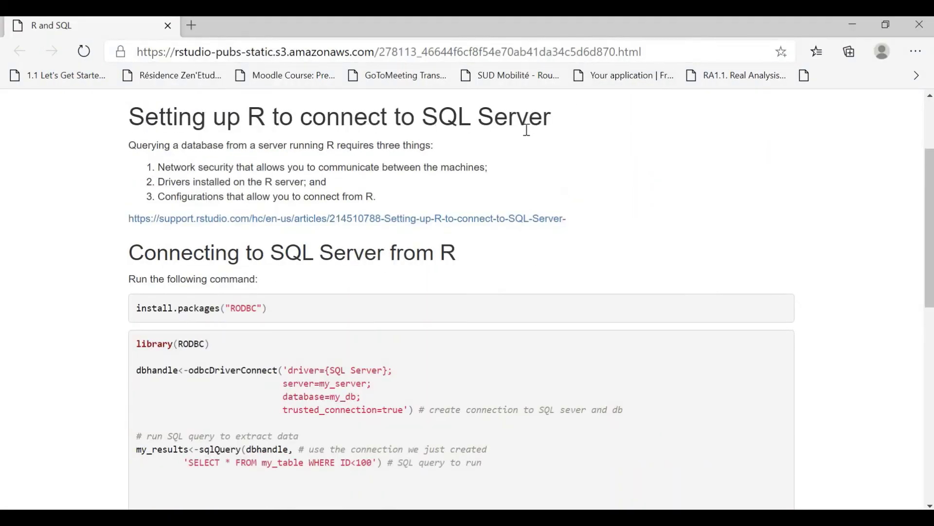
{"action": "scroll", "coordinate": [568, 137], "scroll_direction": "down", "scroll_amount": 3}
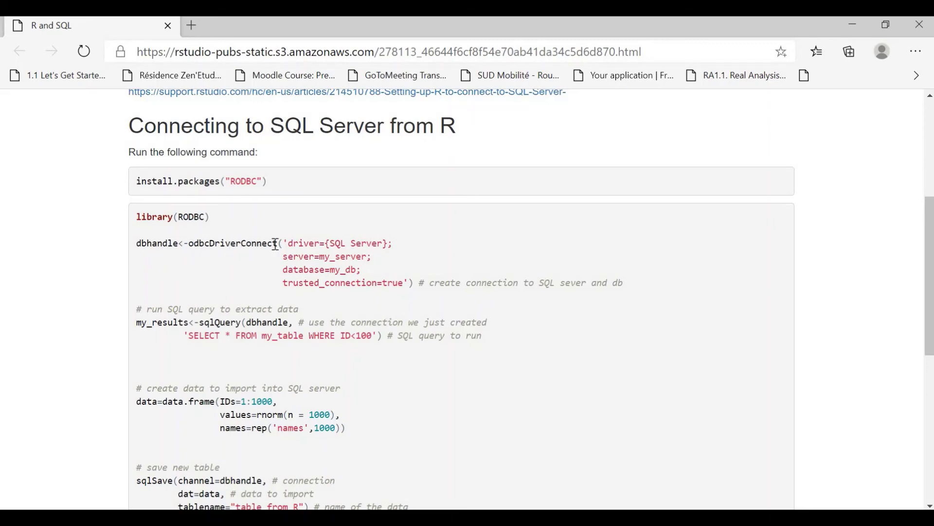
{"action": "scroll", "coordinate": [342, 287], "scroll_direction": "down", "scroll_amount": 4}
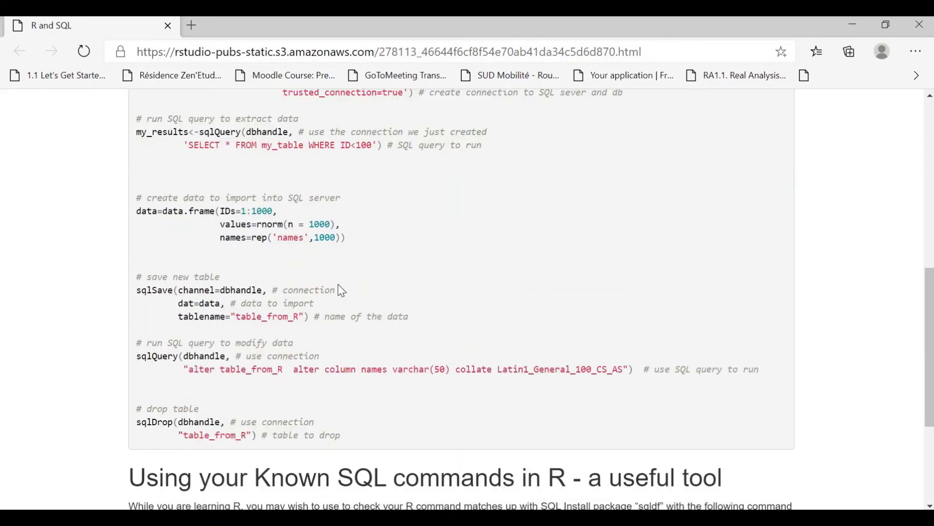
{"action": "scroll", "coordinate": [342, 290], "scroll_direction": "up", "scroll_amount": 3}
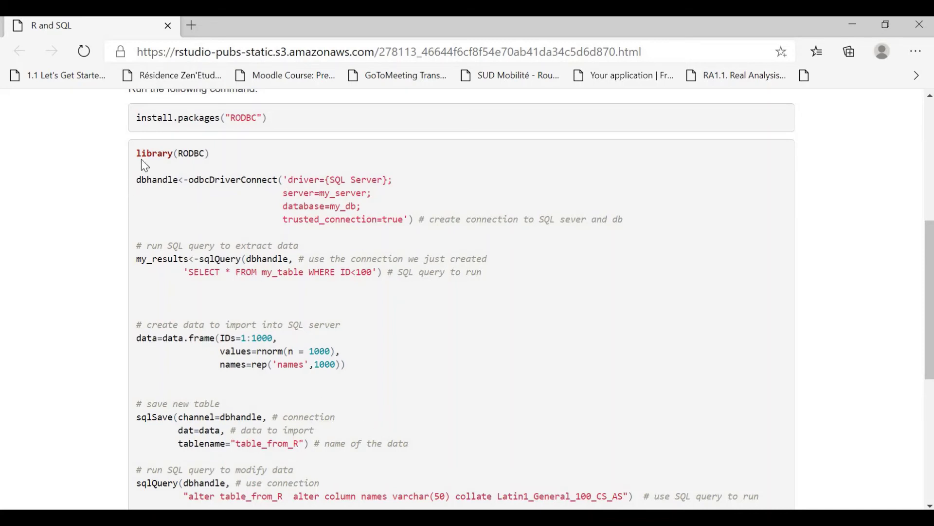
{"action": "left_click_drag", "start_coordinate": [137, 118], "coordinate": [273, 124]}
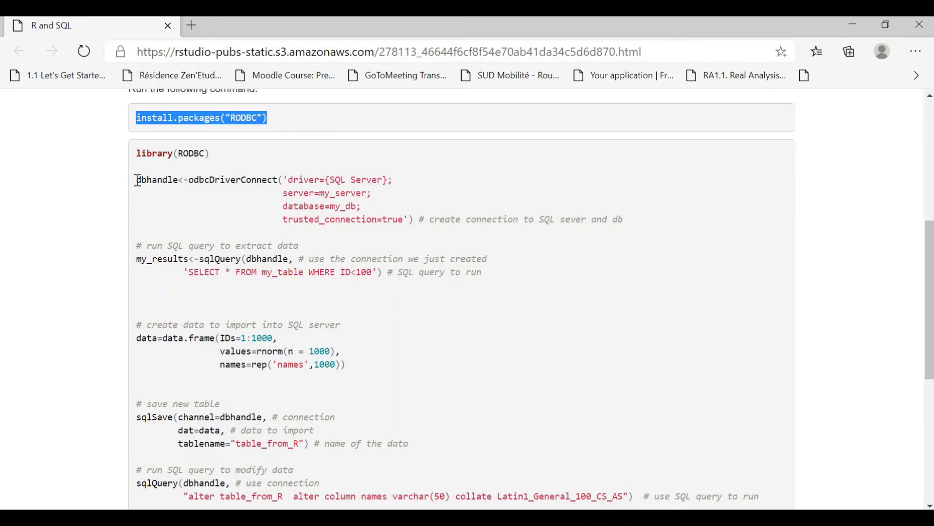
{"action": "left_click_drag", "start_coordinate": [137, 180], "coordinate": [647, 242]}
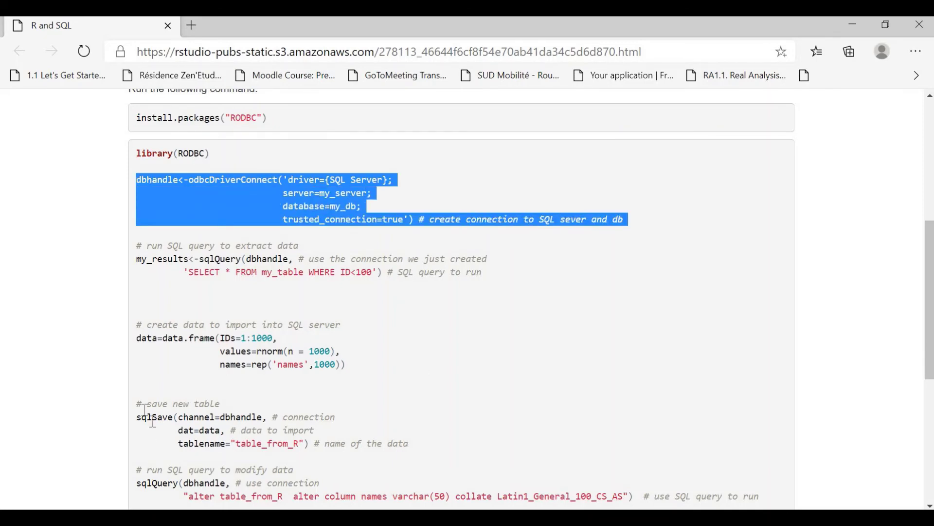
{"action": "left_click_drag", "start_coordinate": [138, 405], "coordinate": [277, 407]}
{"action": "left_click_drag", "start_coordinate": [397, 433], "coordinate": [416, 447]}
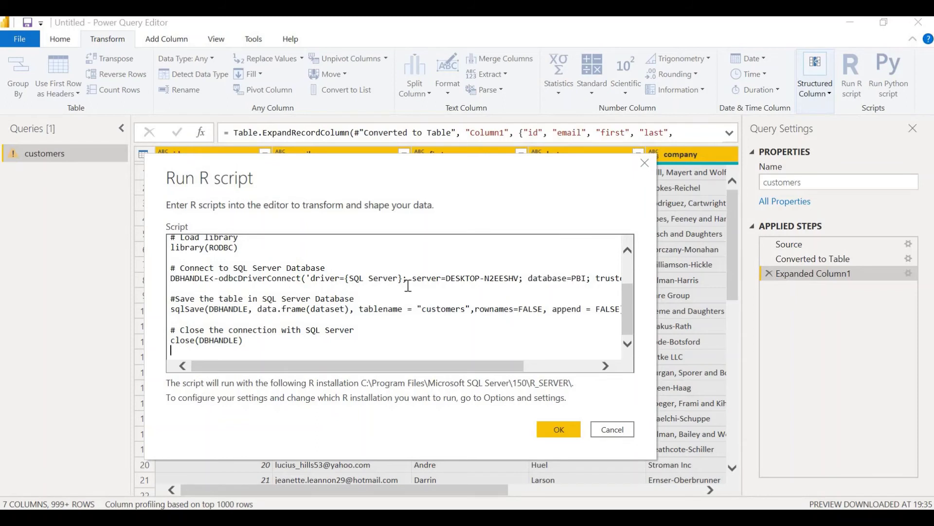
{"action": "scroll", "coordinate": [497, 346], "scroll_direction": "right", "scroll_amount": 3}
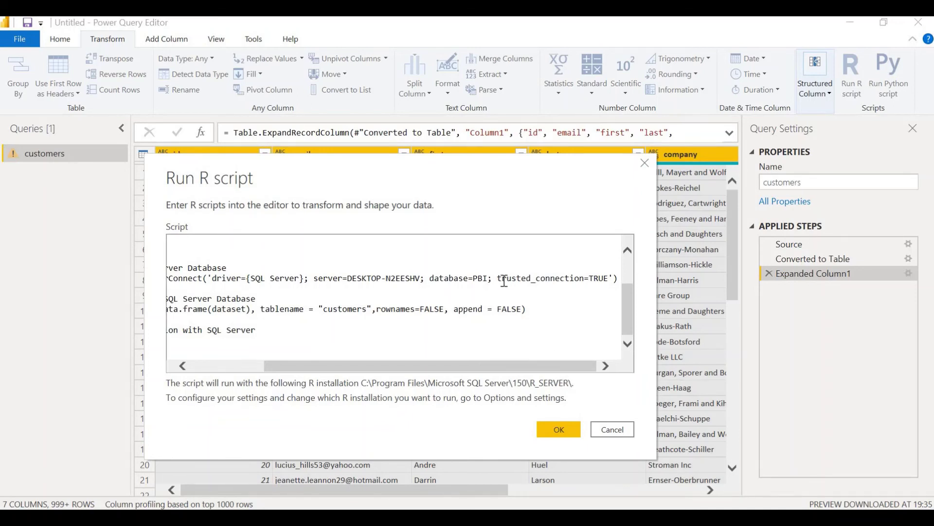
{"action": "left_click_drag", "start_coordinate": [497, 278], "coordinate": [612, 277]}
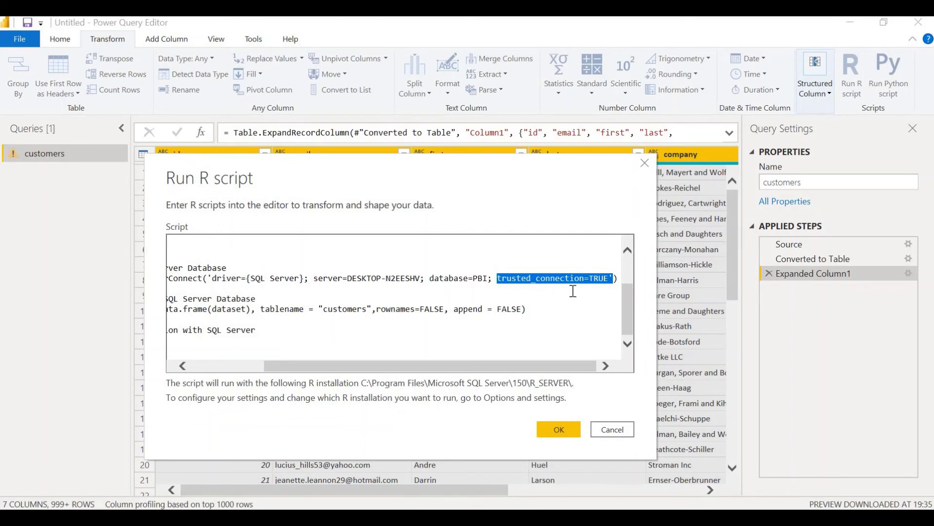
{"action": "left_click", "coordinate": [597, 291]}
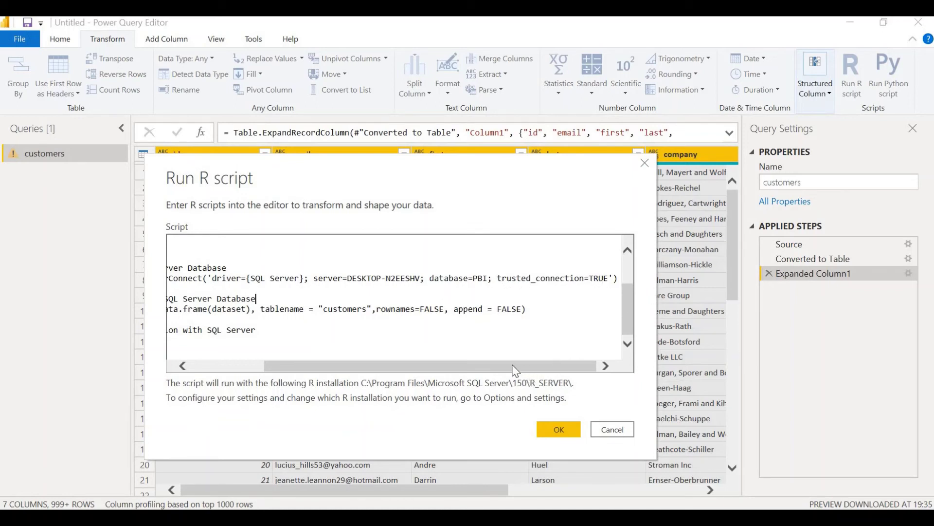
{"action": "left_click_drag", "start_coordinate": [517, 370], "coordinate": [438, 357]}
{"action": "left_click", "coordinate": [535, 369]}
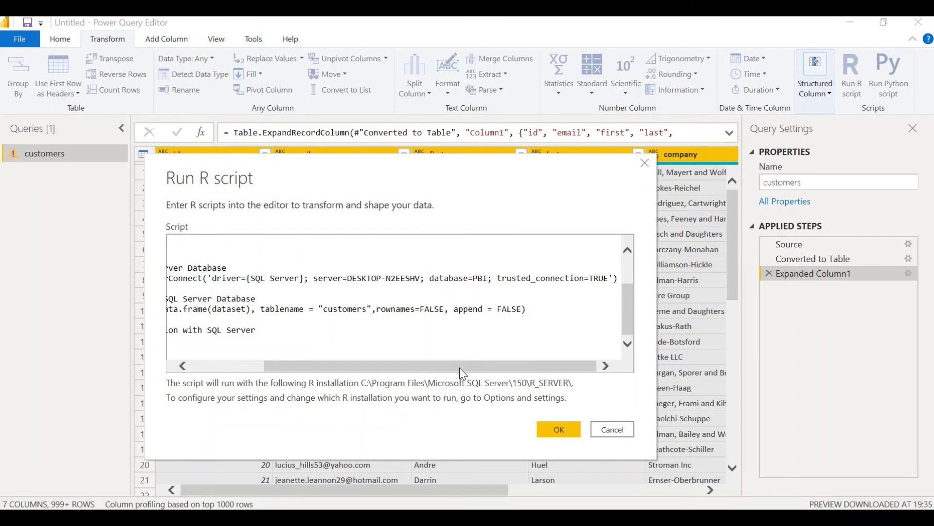
{"action": "left_click_drag", "start_coordinate": [460, 367], "coordinate": [387, 367]}
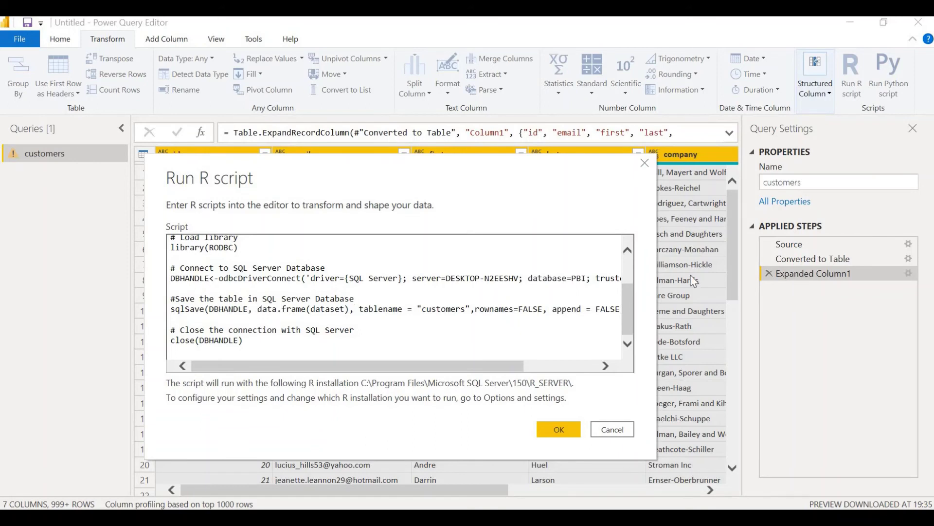
Step: Review the RODBC export script, then bring up the Dummies article on naming matrix rows and columns in Edge
{"action": "scroll", "coordinate": [313, 299], "scroll_direction": "up", "scroll_amount": 2}
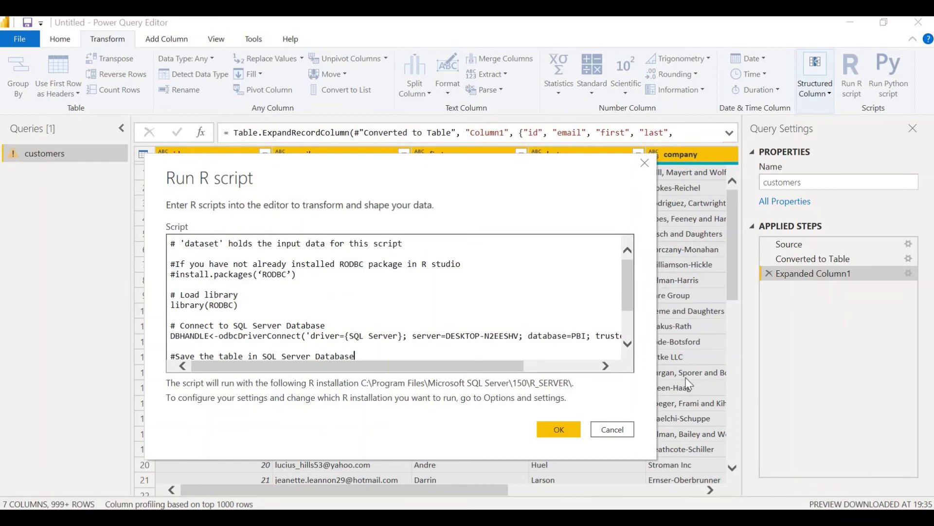
{"action": "scroll", "coordinate": [318, 324], "scroll_direction": "down", "scroll_amount": 2}
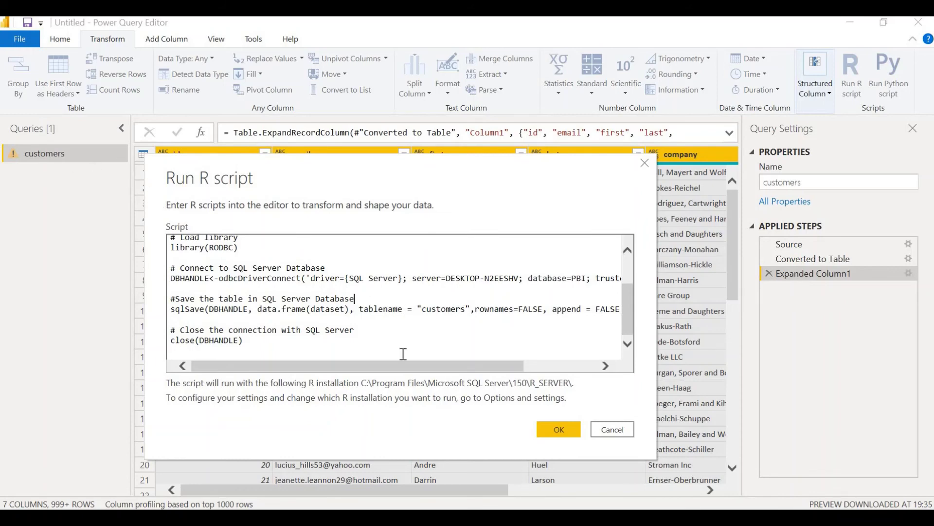
{"action": "left_click_drag", "start_coordinate": [506, 367], "coordinate": [547, 367]}
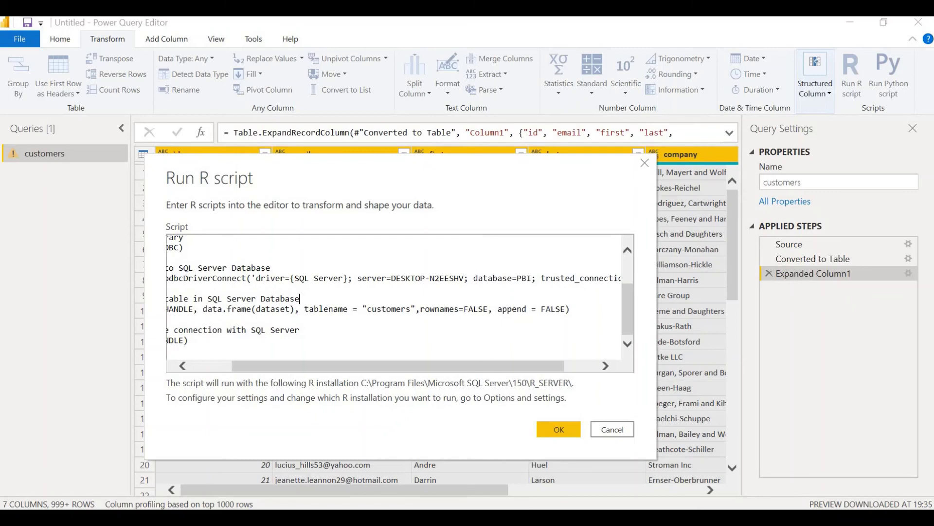
{"action": "key", "text": "alt+Tab"}
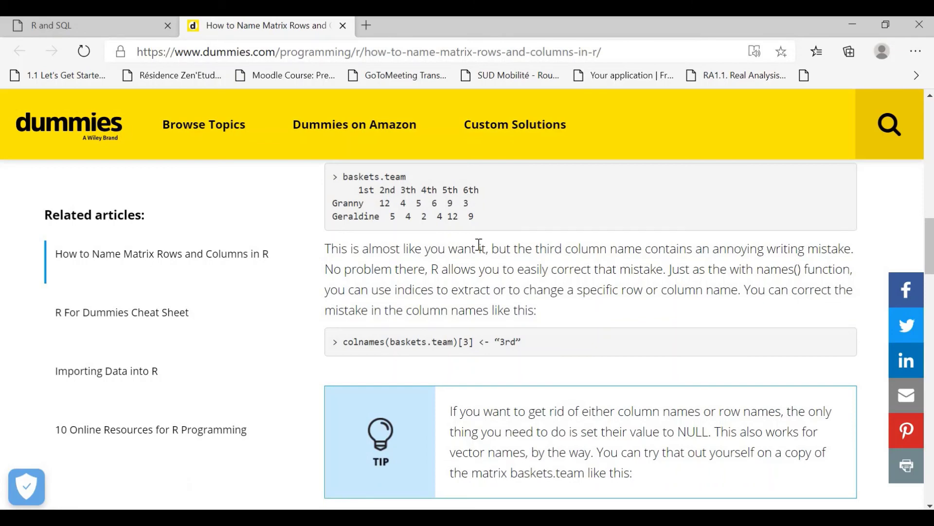
Step: Highlight and clear text in the Dummies article, then return to the Power Query Editor's Run R script dialog
{"action": "left_click_drag", "start_coordinate": [479, 244], "coordinate": [512, 210]}
{"action": "left_click", "coordinate": [512, 210]}
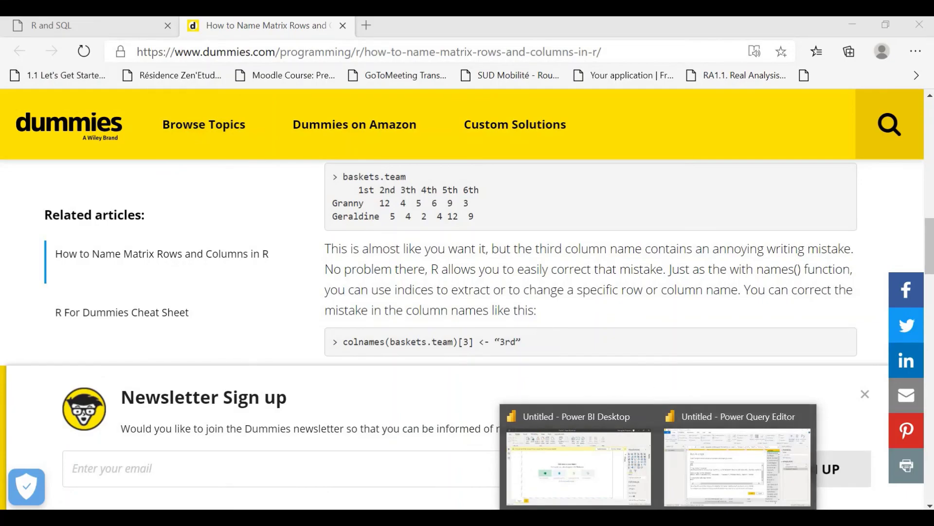
{"action": "left_click", "coordinate": [738, 467]}
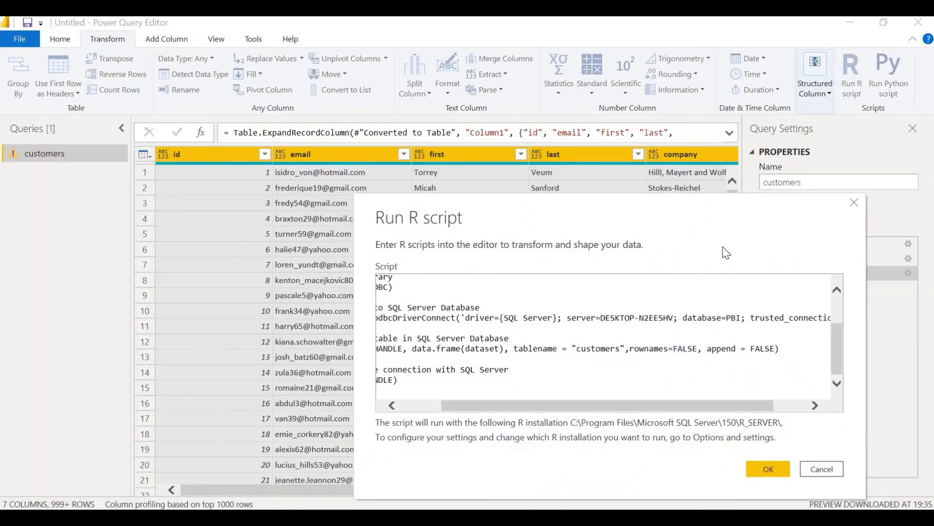
Step: Move the Run R script dialog left, return to the script's top, and run it to export customers
{"action": "left_click_drag", "start_coordinate": [637, 226], "coordinate": [438, 198]}
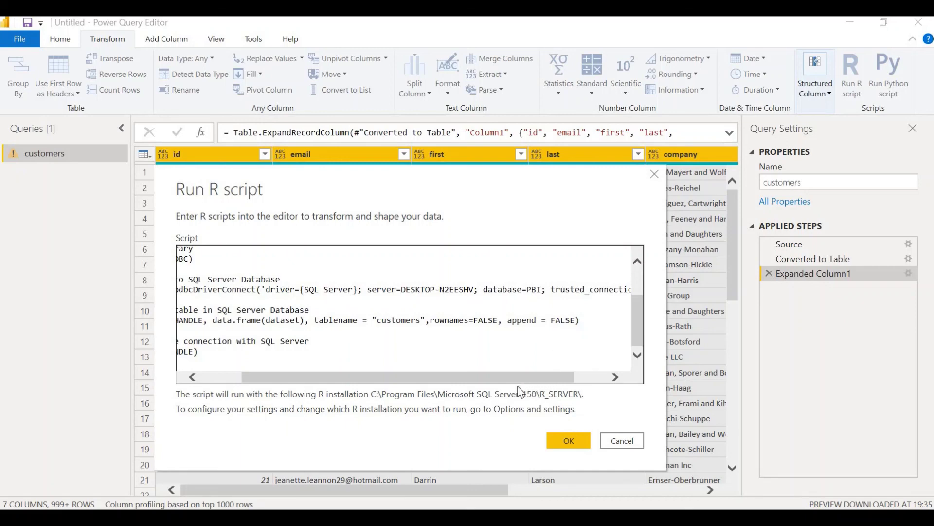
{"action": "left_click_drag", "start_coordinate": [517, 384], "coordinate": [487, 405]}
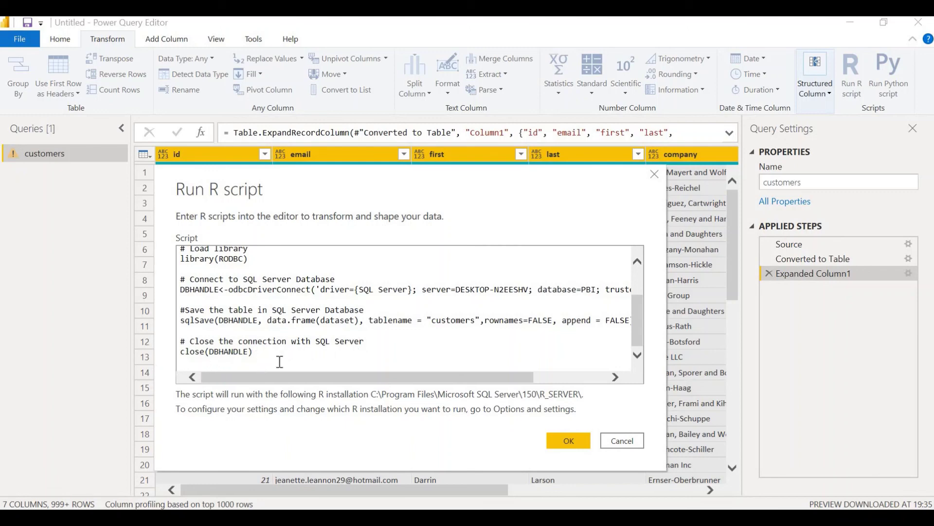
{"action": "scroll", "coordinate": [281, 325], "scroll_direction": "up", "scroll_amount": 1}
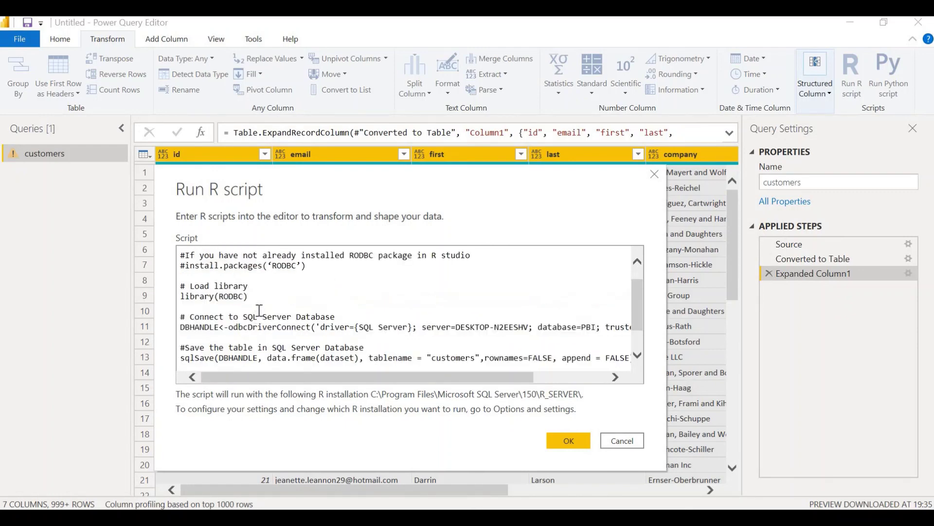
{"action": "left_click", "coordinate": [569, 440]}
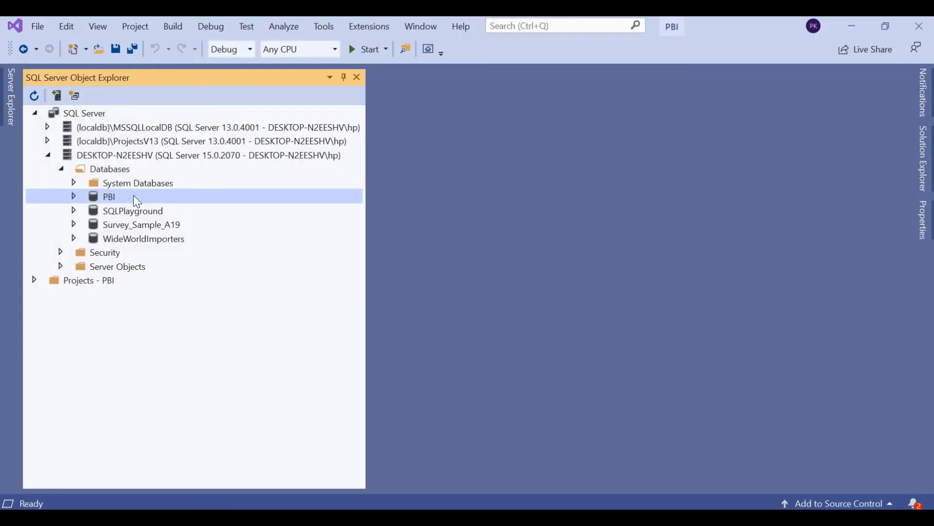
Step: Refresh the PBI database in SQL Server Object Explorer, then select and expand the new dbo.customers table
{"action": "right_click", "coordinate": [136, 196]}
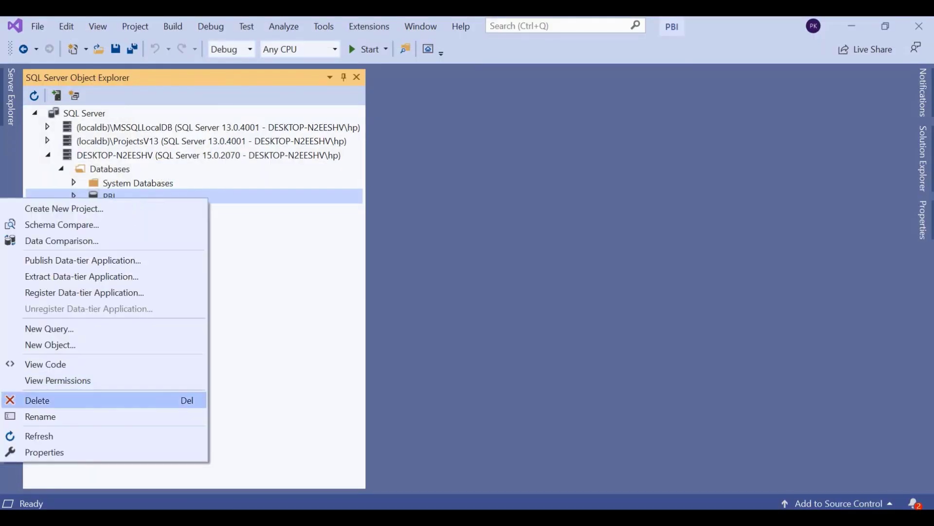
{"action": "left_click", "coordinate": [86, 439]}
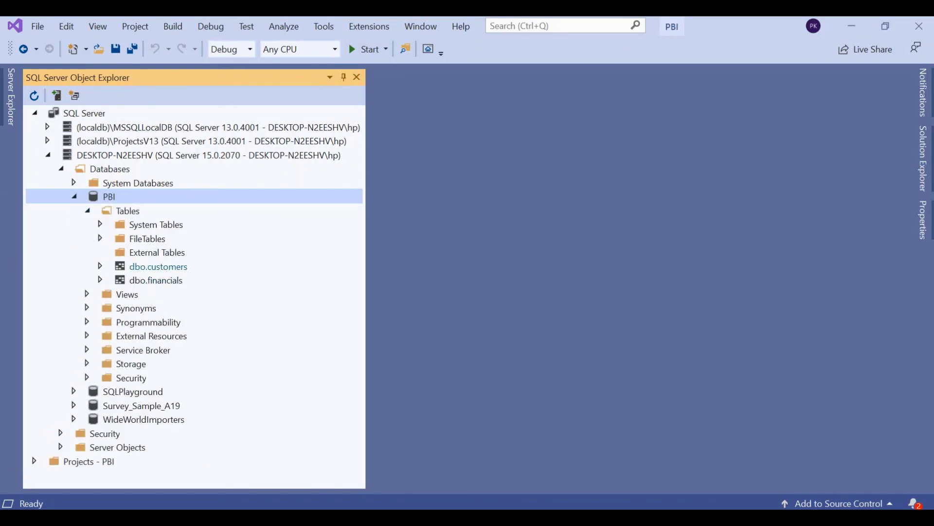
{"action": "left_click", "coordinate": [165, 266]}
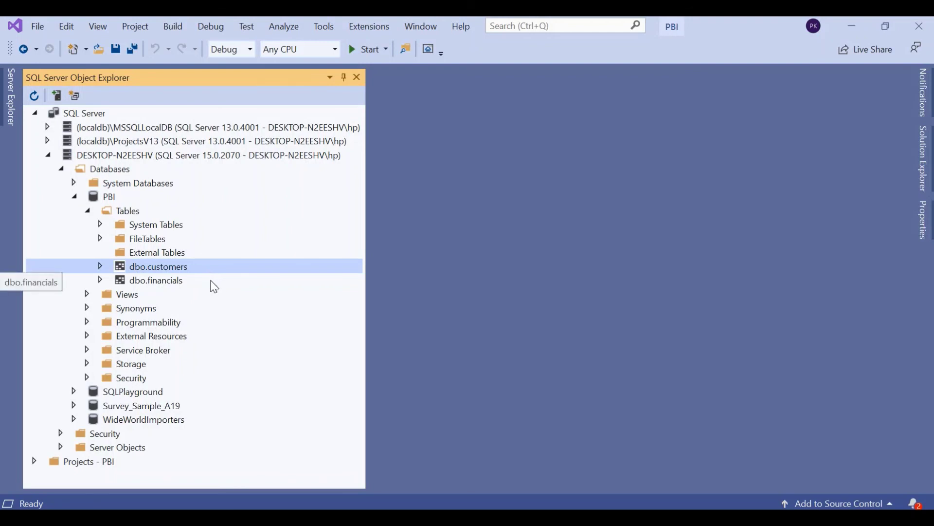
{"action": "left_click", "coordinate": [101, 267]}
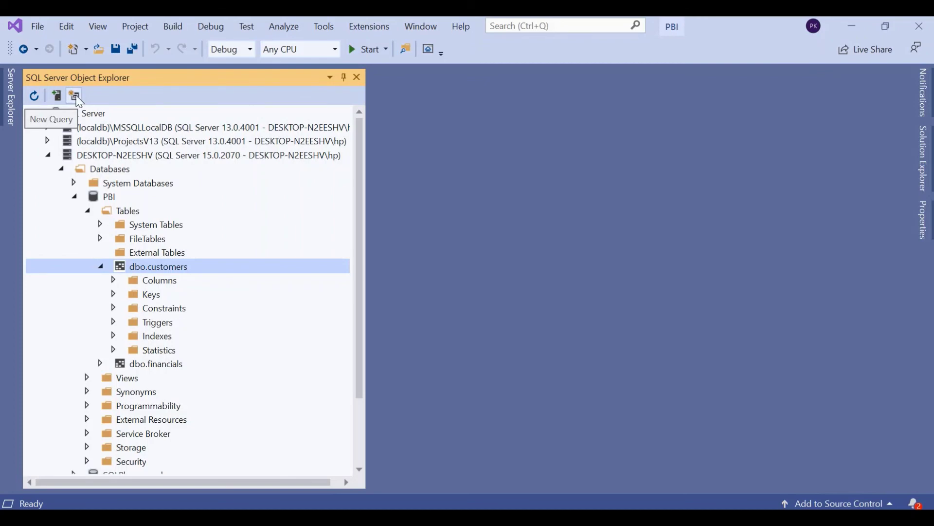
Step: Run 'select top 100 * from customers' in a new query and scroll through the returned rows
{"action": "left_click", "coordinate": [77, 100]}
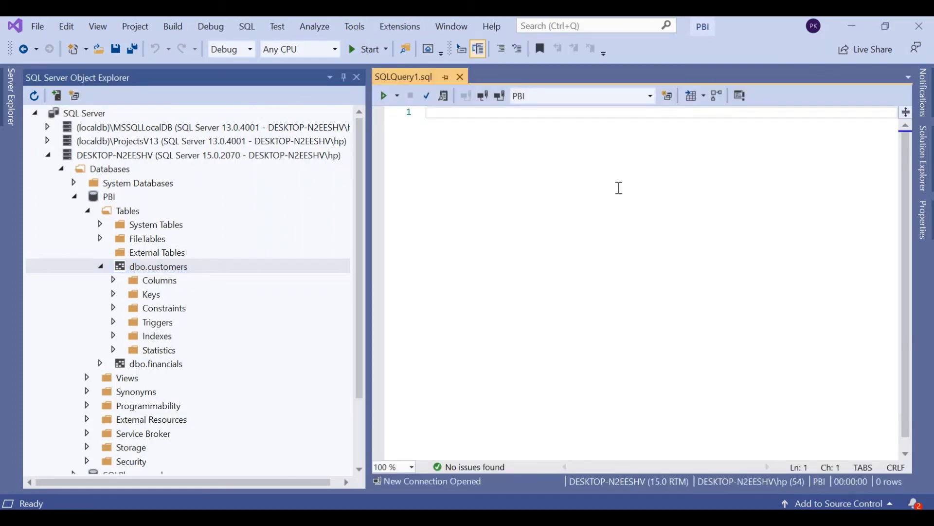
{"action": "type", "text": "select top 100"}
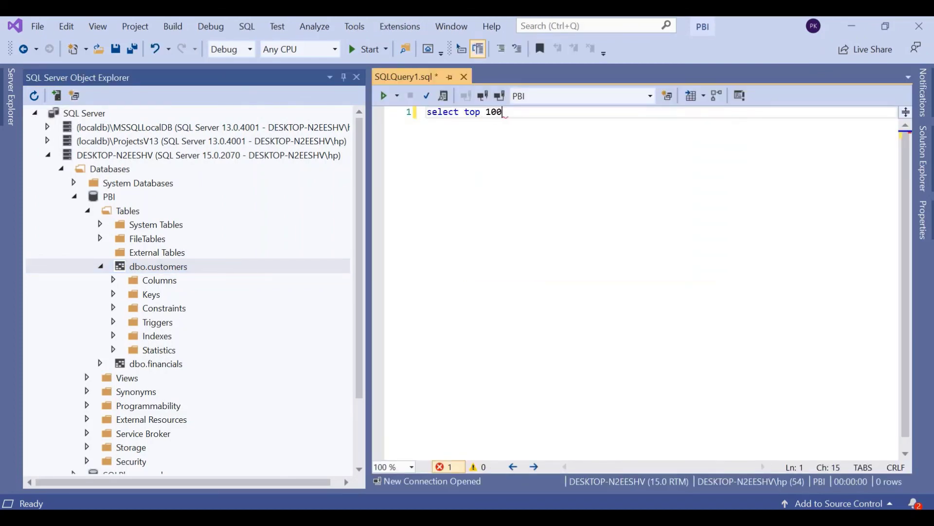
{"action": "type", "text": " * from customers"}
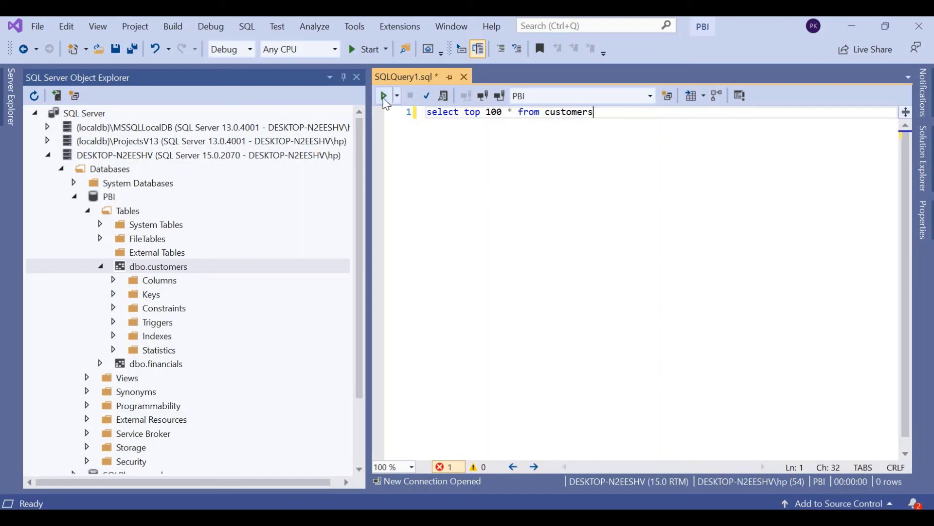
{"action": "left_click", "coordinate": [384, 98]}
{"action": "scroll", "coordinate": [603, 328], "scroll_direction": "down", "scroll_amount": 15}
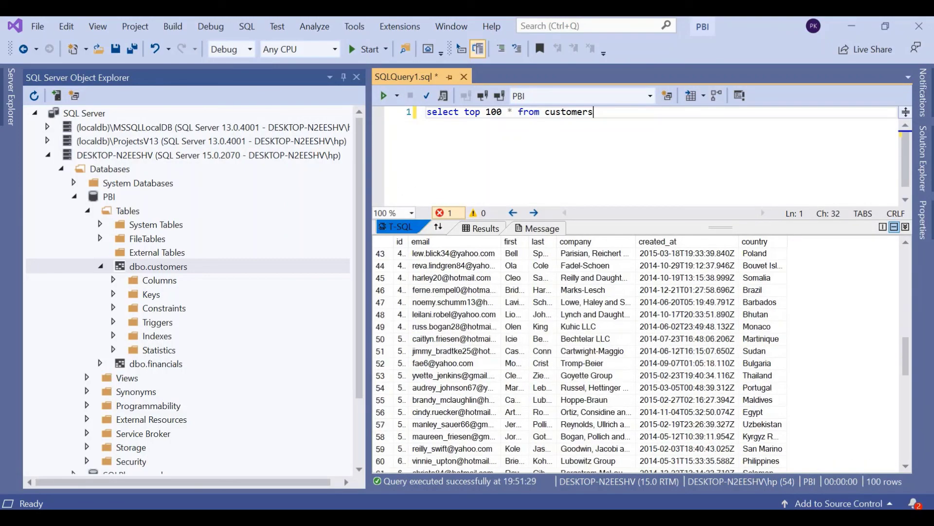
{"action": "scroll", "coordinate": [759, 336], "scroll_direction": "up", "scroll_amount": 17}
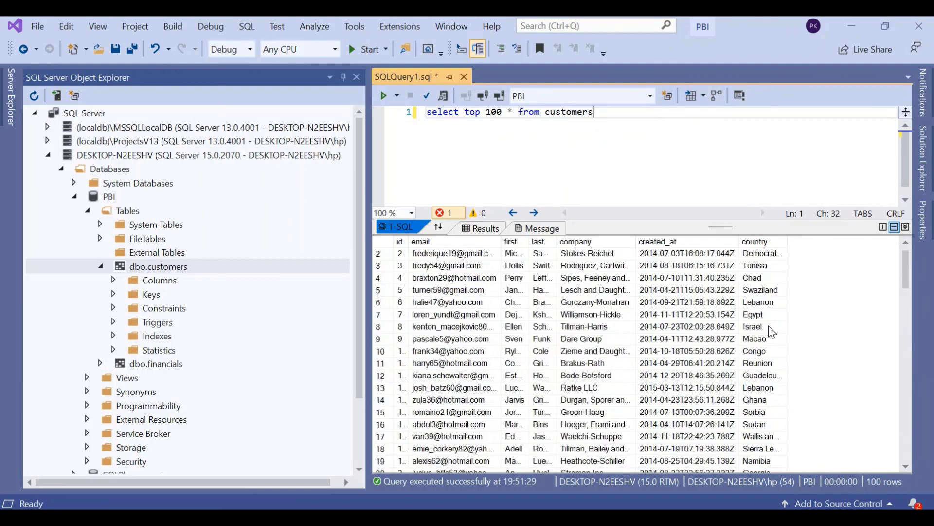